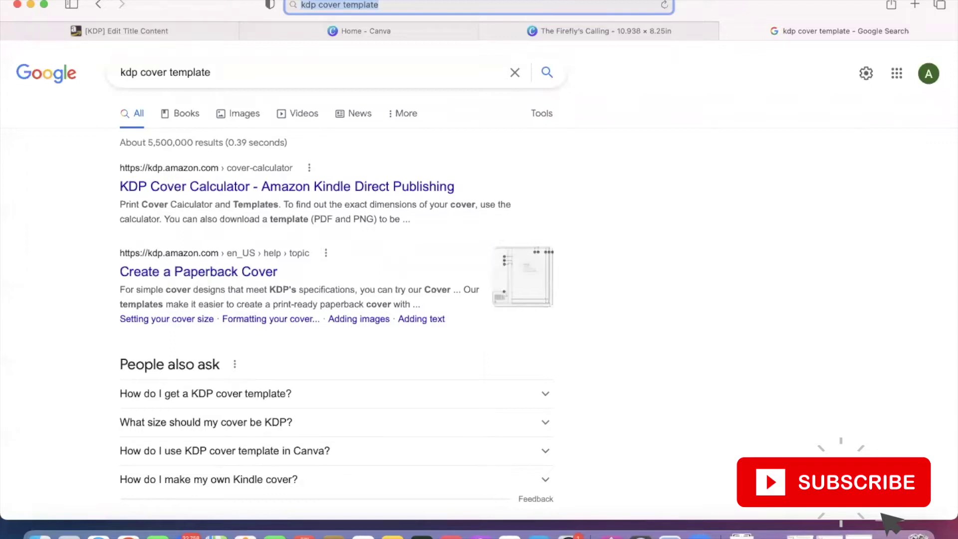
Step: Open the KDP Cover Calculator from the search results and set Paperback binding with a Black & white interior
{"action": "left_click", "coordinate": [357, 186]}
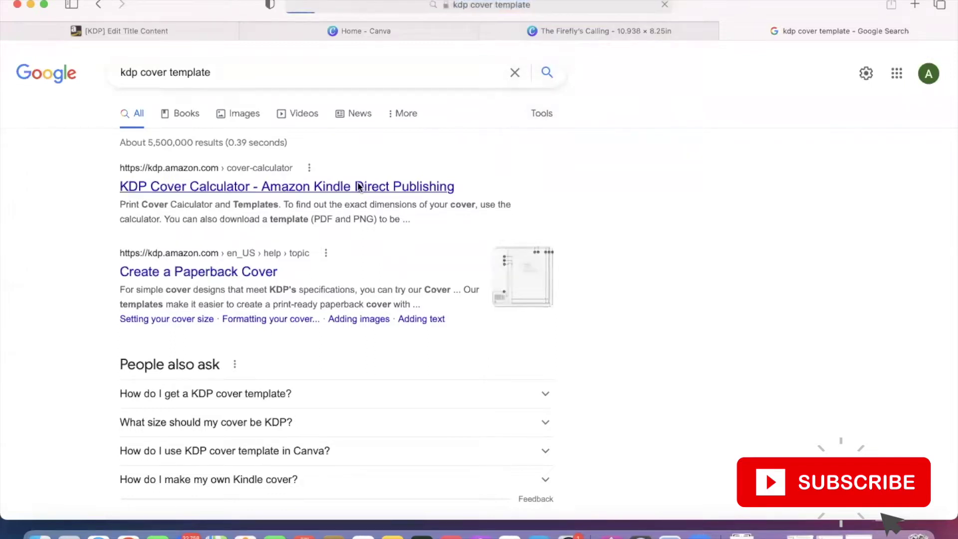
{"action": "scroll", "coordinate": [433, 274], "scroll_direction": "down", "scroll_amount": 3}
{"action": "left_click", "coordinate": [449, 289]}
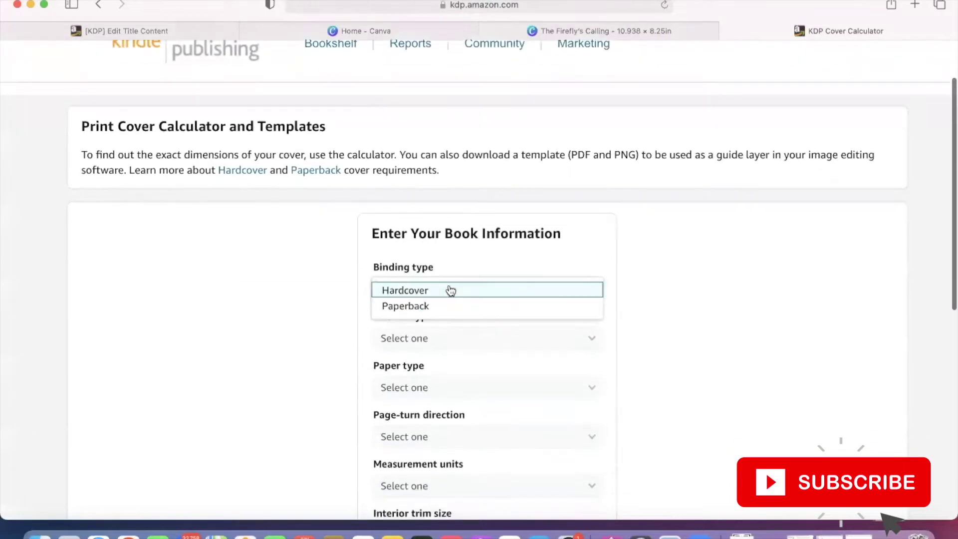
{"action": "left_click", "coordinate": [442, 307]}
{"action": "left_click", "coordinate": [437, 339]}
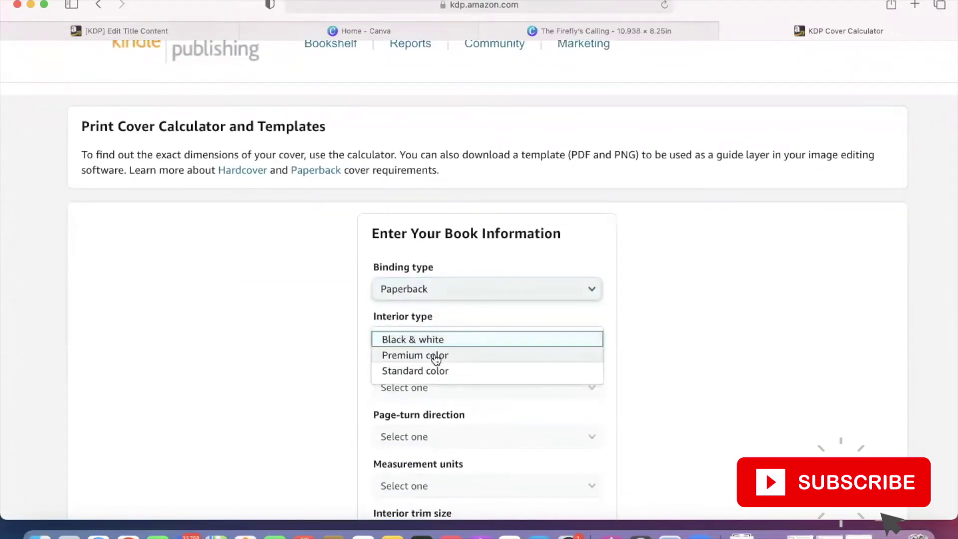
{"action": "left_click", "coordinate": [431, 343]}
Step: Set the paper type to White paper and the page-turn direction to Left to Right
{"action": "scroll", "coordinate": [439, 364], "scroll_direction": "down", "scroll_amount": 3}
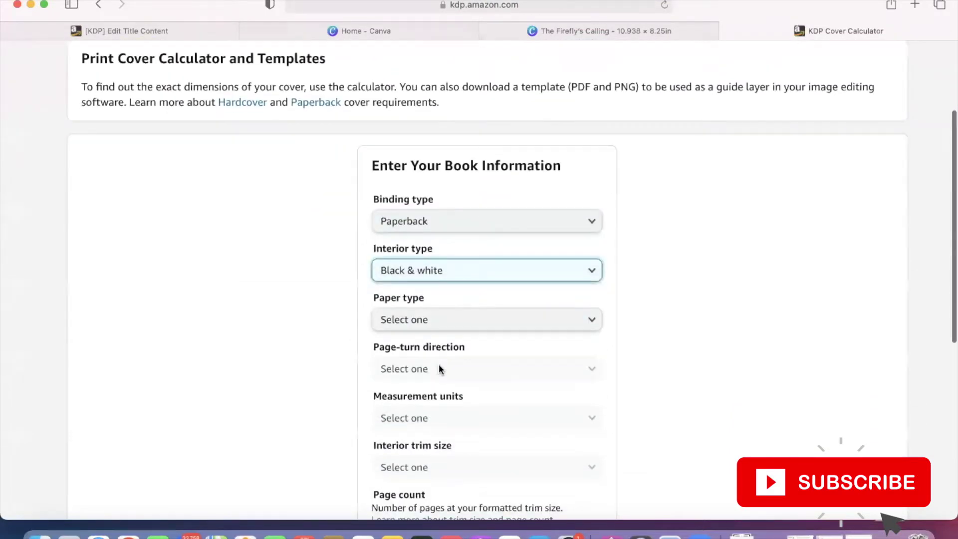
{"action": "left_click", "coordinate": [432, 321]}
{"action": "left_click", "coordinate": [427, 339]}
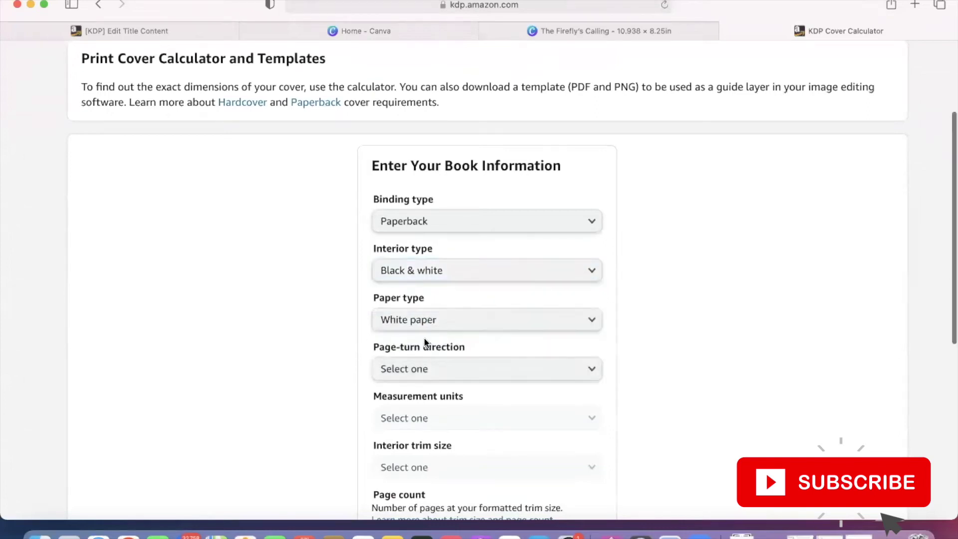
{"action": "scroll", "coordinate": [426, 319], "scroll_direction": "down", "scroll_amount": 2}
{"action": "left_click", "coordinate": [426, 309]}
{"action": "left_click", "coordinate": [425, 312]}
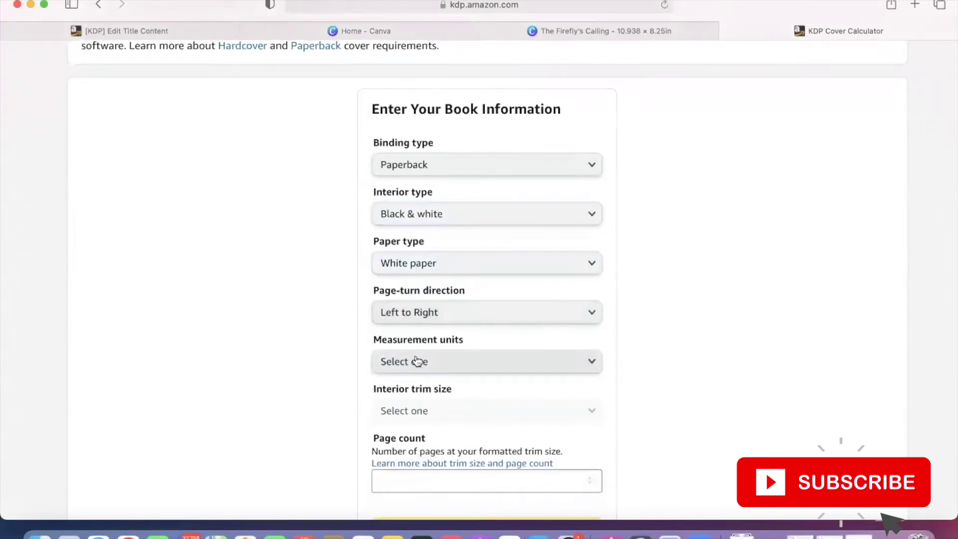
Step: Set the measurement units to Inches and the interior trim size to 5 x 8 in
{"action": "scroll", "coordinate": [416, 359], "scroll_direction": "down", "scroll_amount": 2}
{"action": "left_click", "coordinate": [421, 322]}
{"action": "left_click", "coordinate": [420, 323]}
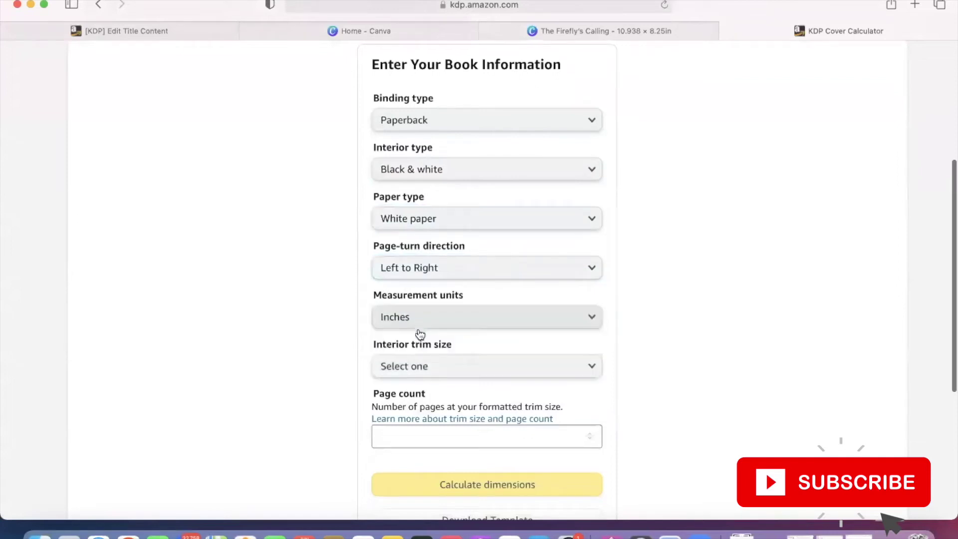
{"action": "left_click", "coordinate": [415, 366]}
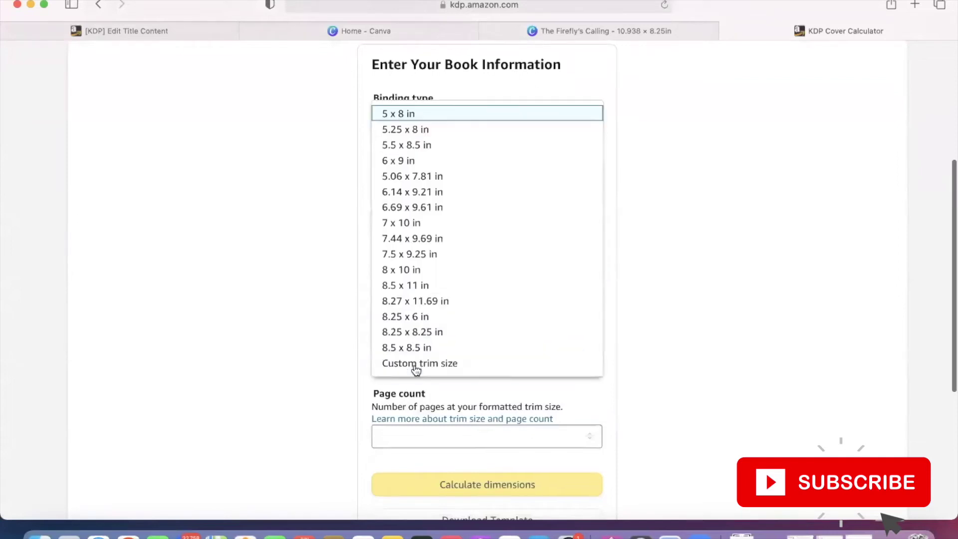
{"action": "left_click", "coordinate": [417, 116]}
Step: Enter a page count of 298 and calculate the cover dimensions
{"action": "scroll", "coordinate": [301, 420], "scroll_direction": "down", "scroll_amount": 5}
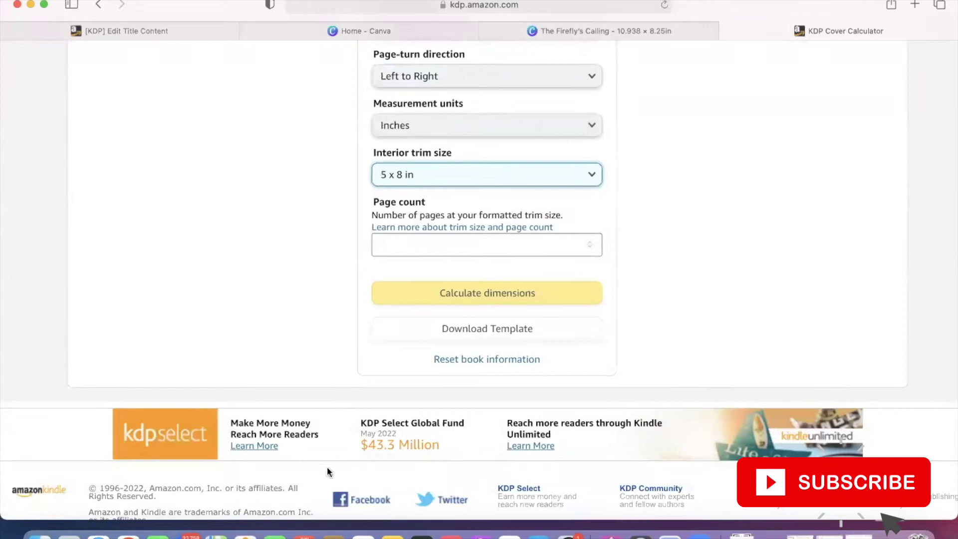
{"action": "left_click", "coordinate": [515, 242]}
{"action": "type", "text": "298"}
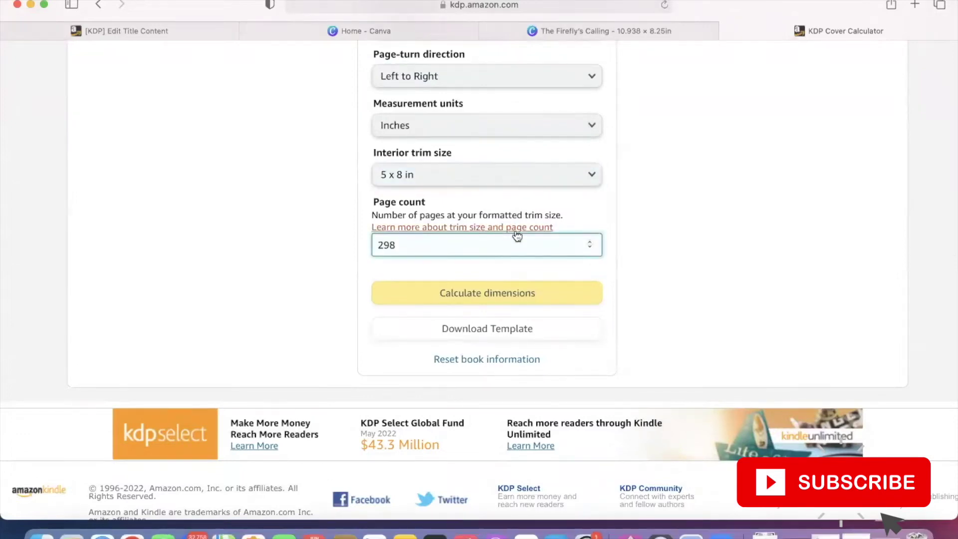
{"action": "left_click", "coordinate": [501, 293]}
Step: Download the cover template and allow downloads from kdp.amazon.com
{"action": "scroll", "coordinate": [432, 282], "scroll_direction": "up", "scroll_amount": 8}
{"action": "scroll", "coordinate": [433, 282], "scroll_direction": "down", "scroll_amount": 3}
{"action": "scroll", "coordinate": [432, 283], "scroll_direction": "down", "scroll_amount": 5}
{"action": "left_click", "coordinate": [231, 397]}
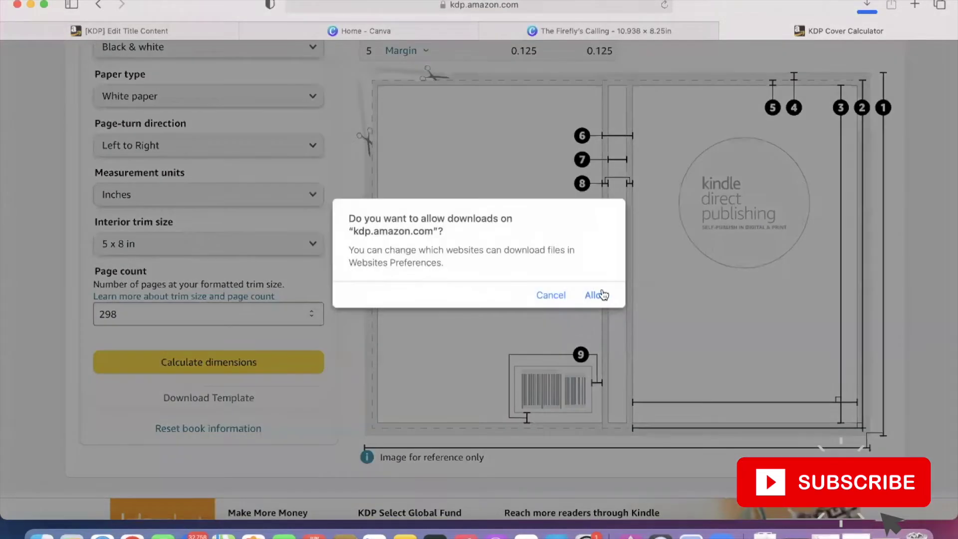
{"action": "left_click", "coordinate": [597, 294]}
Step: Fit the whole cover template of PAPERBACK_5.000x8.000_298_BW_WHITE_en_US.pdf in view and take a screenshot of it
{"action": "scroll", "coordinate": [596, 290], "scroll_direction": "up", "scroll_amount": 6}
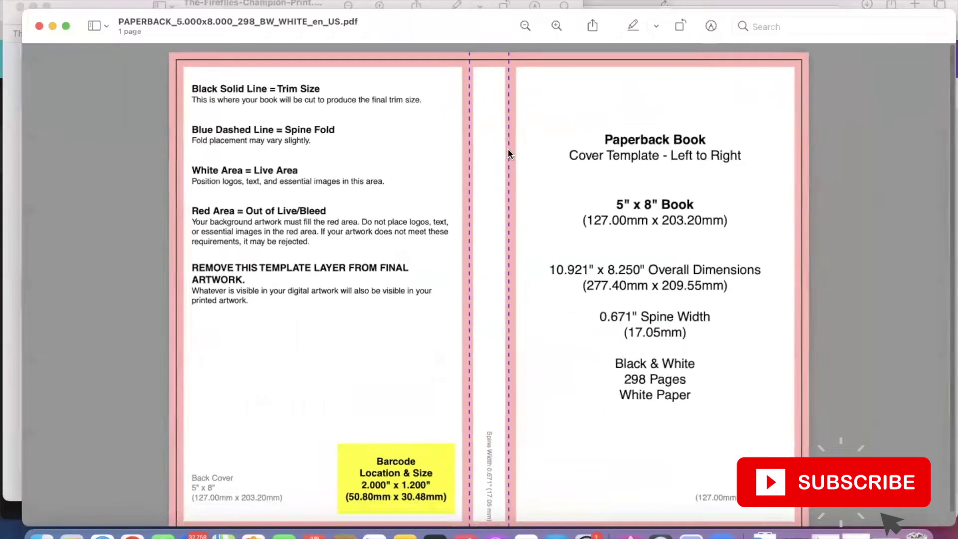
{"action": "scroll", "coordinate": [508, 154], "scroll_direction": "up", "scroll_amount": 1}
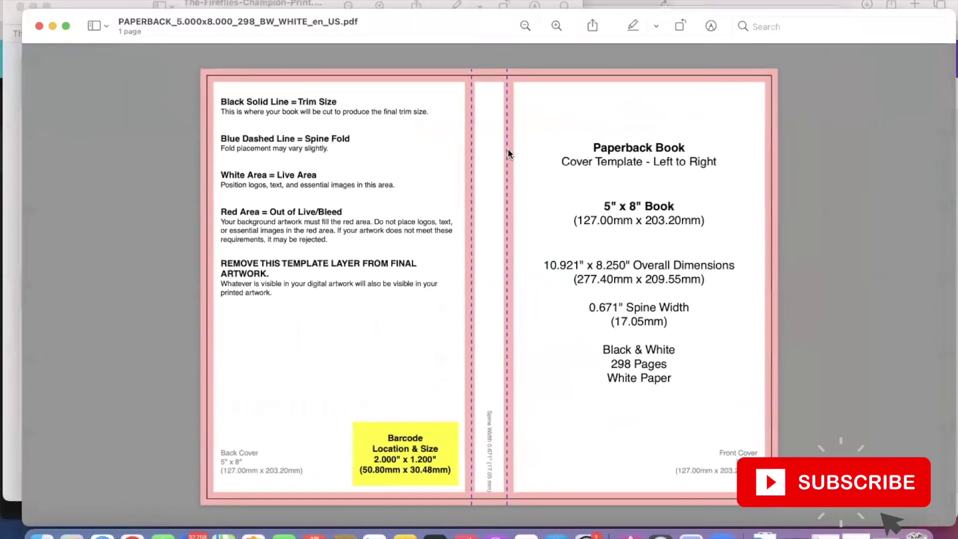
{"action": "key", "text": "super+shift+3"}
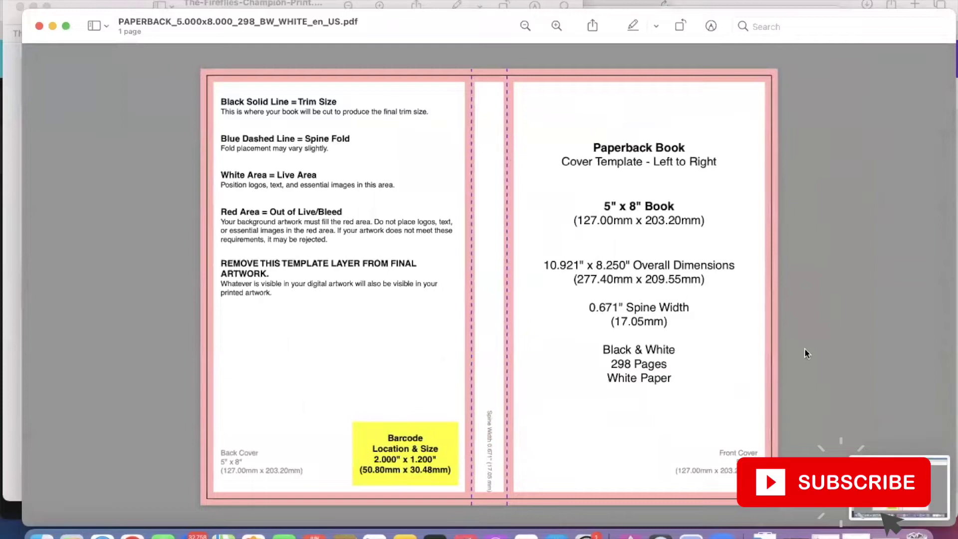
Step: Crop the screenshot to the outer edges of the pink bleed border and save the cropped image
{"action": "left_click", "coordinate": [885, 516]}
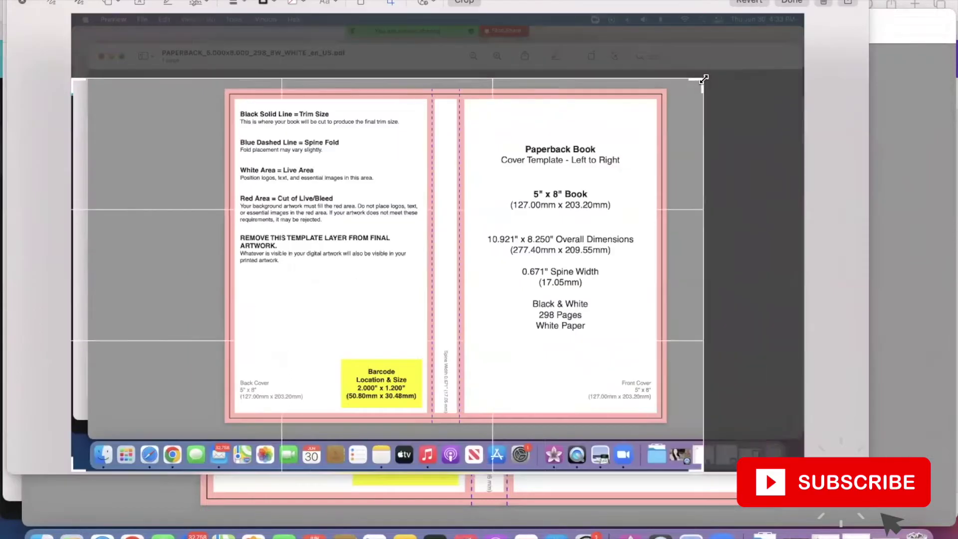
{"action": "left_click_drag", "start_coordinate": [670, 81], "coordinate": [645, 109]}
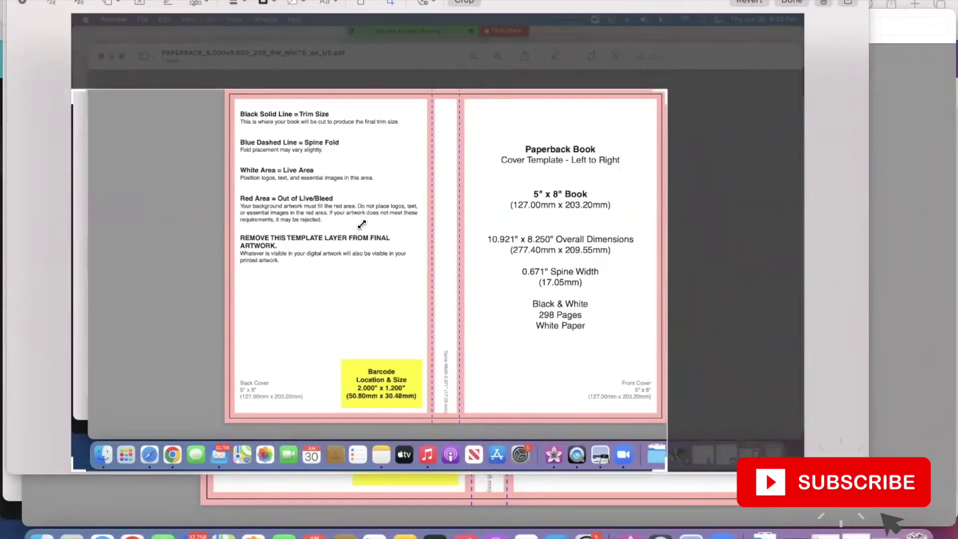
{"action": "left_click_drag", "start_coordinate": [75, 467], "coordinate": [224, 427]}
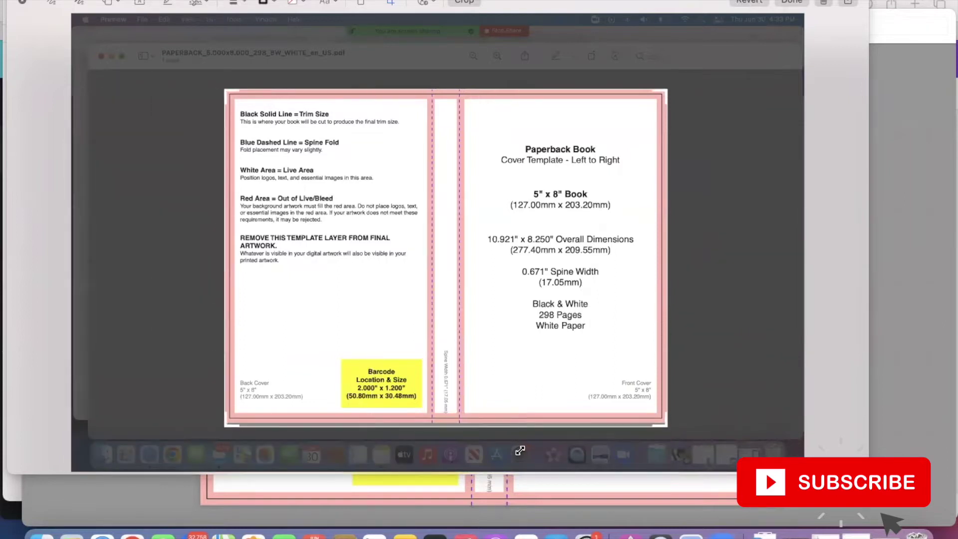
{"action": "left_click_drag", "start_coordinate": [667, 423], "coordinate": [667, 425]}
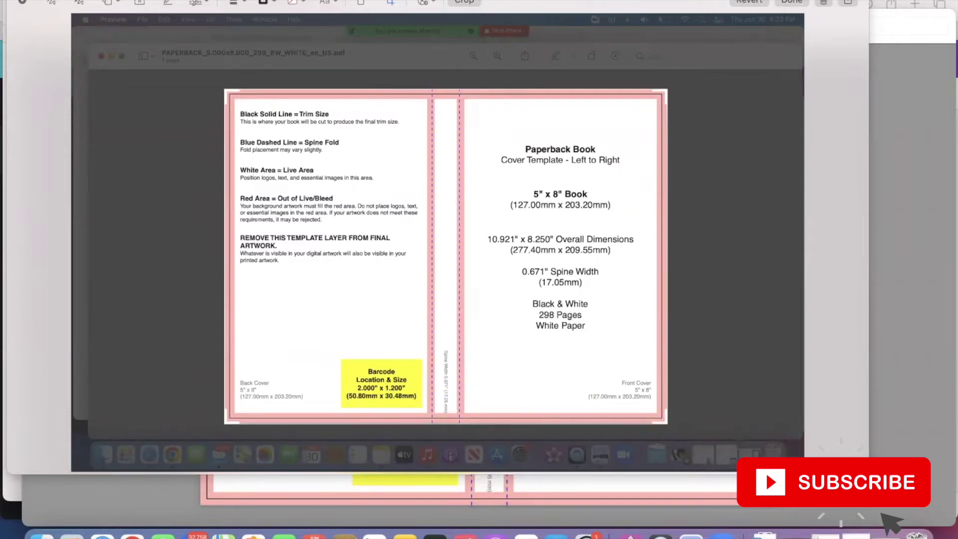
{"action": "left_click", "coordinate": [792, 2]}
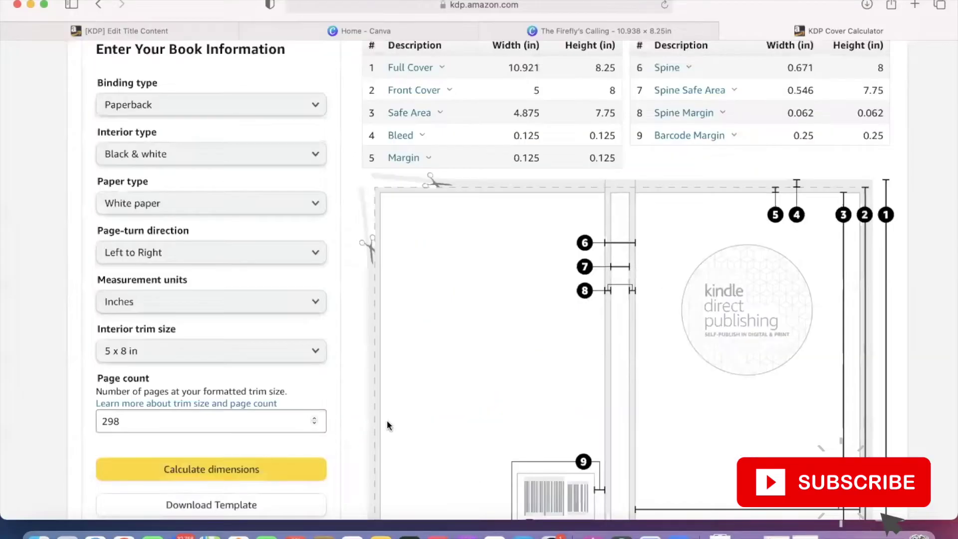
{"action": "scroll", "coordinate": [384, 401], "scroll_direction": "up", "scroll_amount": 2}
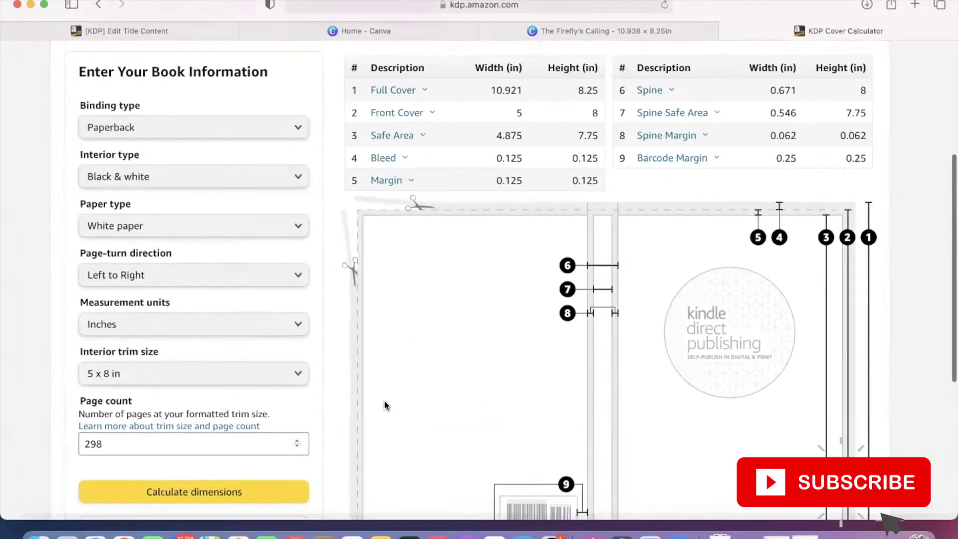
{"action": "scroll", "coordinate": [384, 401], "scroll_direction": "down", "scroll_amount": 4}
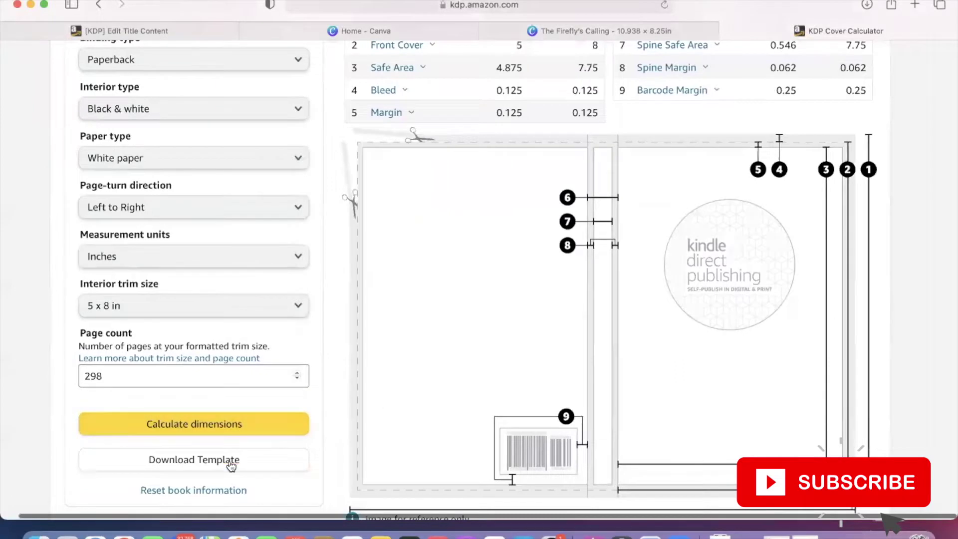
{"action": "scroll", "coordinate": [523, 397], "scroll_direction": "up", "scroll_amount": 3}
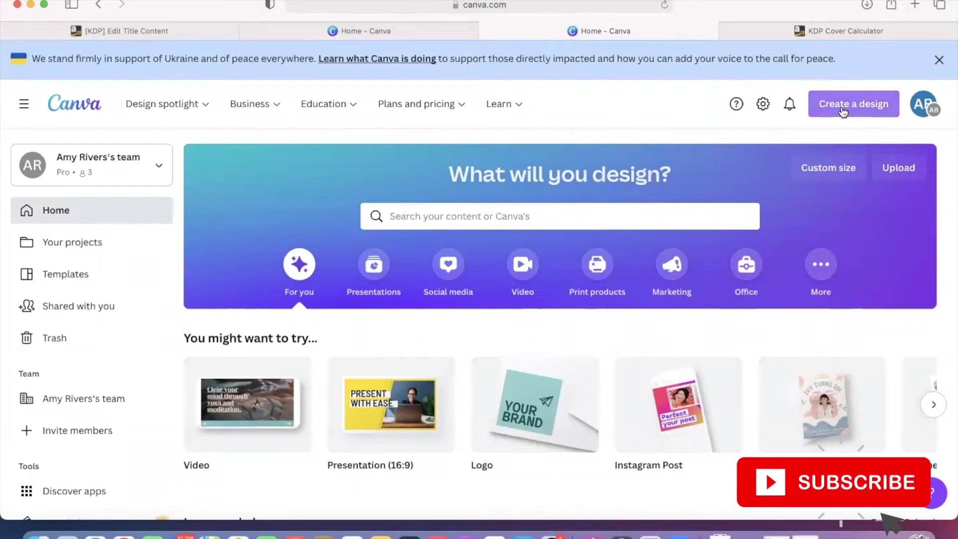
Step: Create a new custom-size Canva design 10.921 in wide and 8.25 in high
{"action": "left_click", "coordinate": [826, 109]}
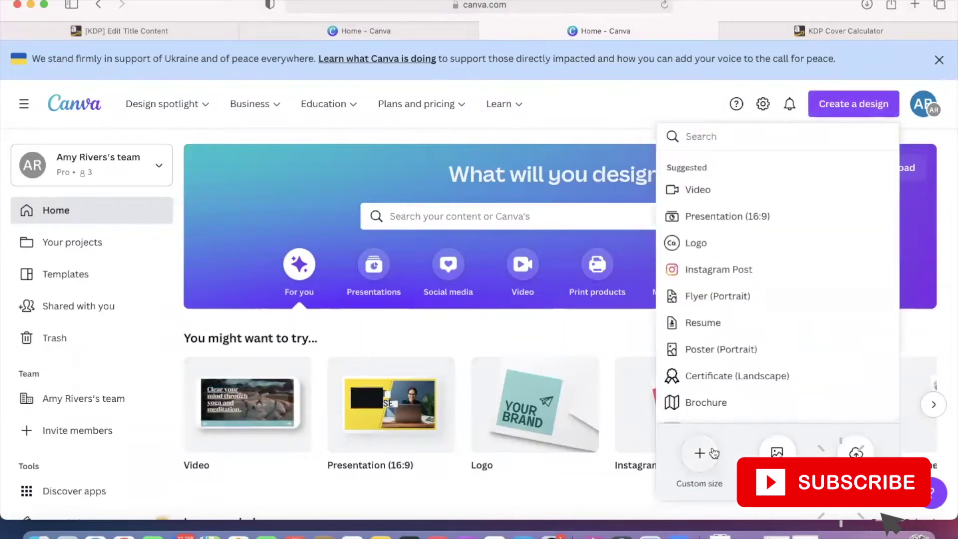
{"action": "left_click", "coordinate": [692, 459]}
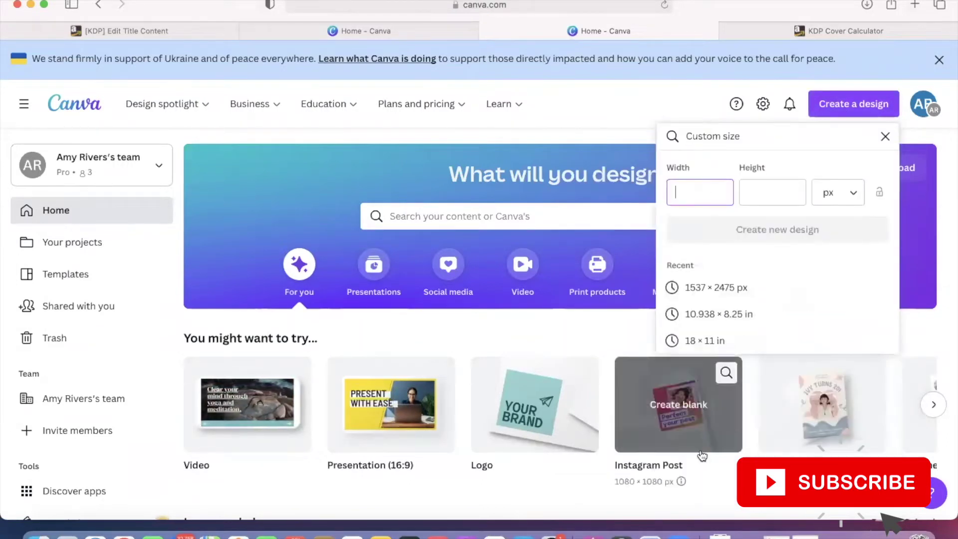
{"action": "type", "text": "10.921"}
{"action": "left_click", "coordinate": [756, 192]}
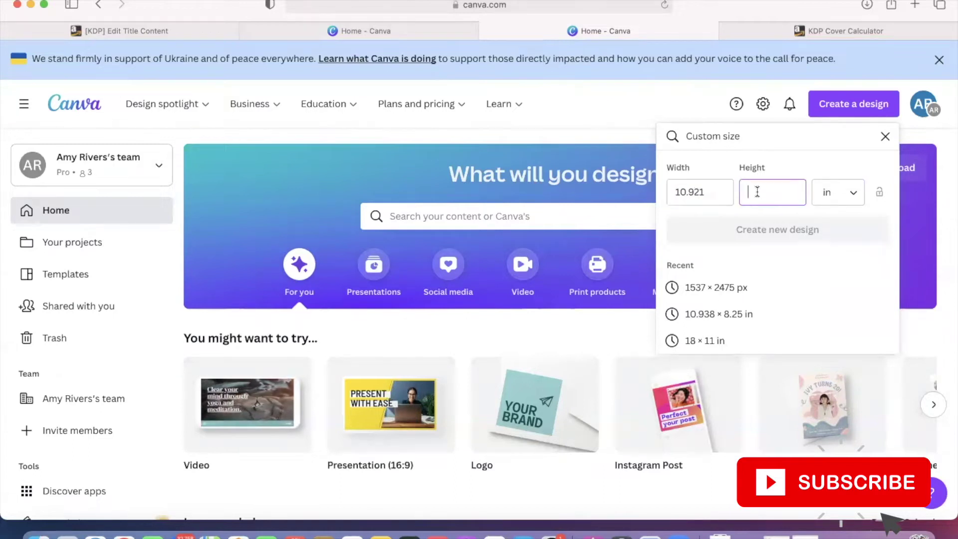
{"action": "type", "text": "8.25"}
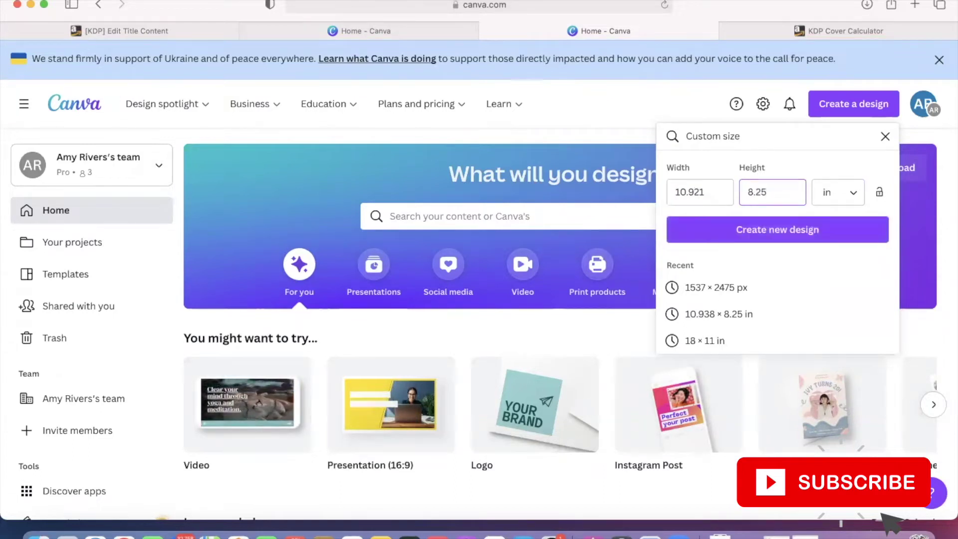
{"action": "left_click", "coordinate": [810, 233]}
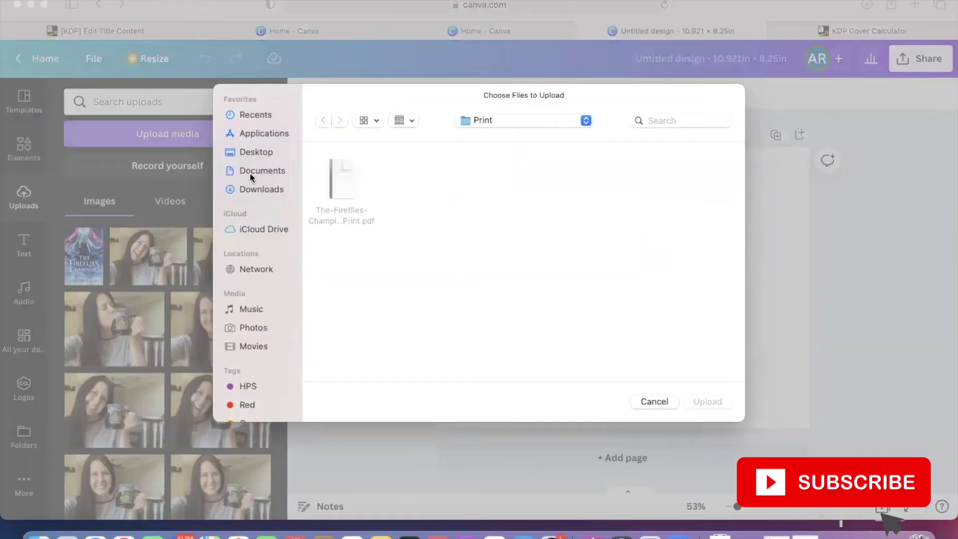
Step: Find the cropped template screenshot in the Desktop folder and select it for upload
{"action": "left_click", "coordinate": [249, 173]}
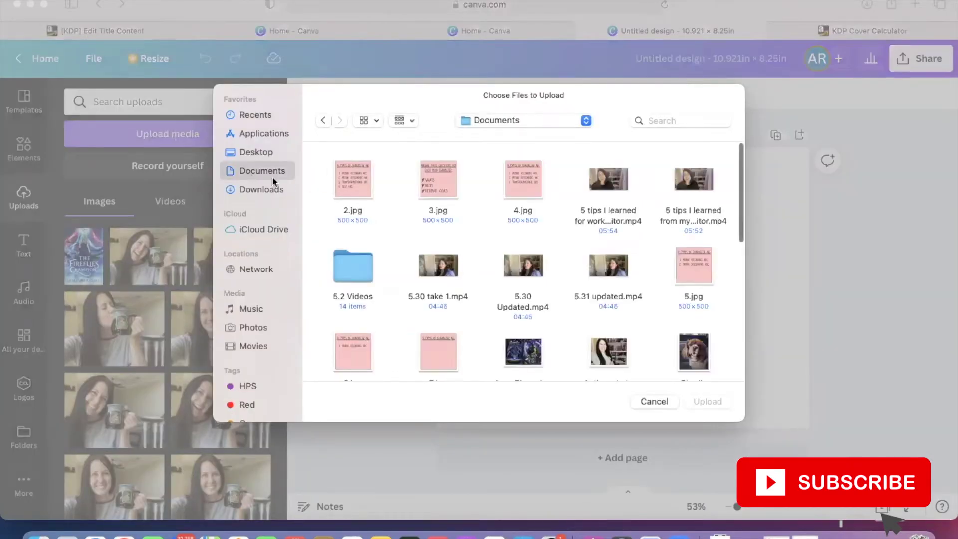
{"action": "left_click", "coordinate": [254, 152]}
{"action": "scroll", "coordinate": [482, 248], "scroll_direction": "down", "scroll_amount": 3}
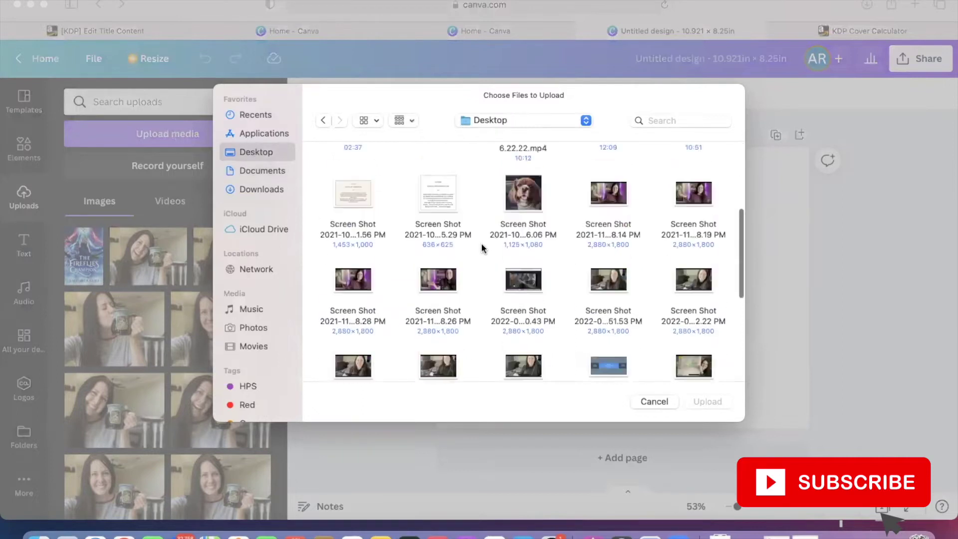
{"action": "scroll", "coordinate": [482, 248], "scroll_direction": "down", "scroll_amount": 3}
{"action": "scroll", "coordinate": [482, 248], "scroll_direction": "down", "scroll_amount": 5}
{"action": "scroll", "coordinate": [482, 248], "scroll_direction": "up", "scroll_amount": 3}
{"action": "scroll", "coordinate": [481, 248], "scroll_direction": "down", "scroll_amount": 1}
{"action": "left_click", "coordinate": [681, 308]}
{"action": "scroll", "coordinate": [681, 308], "scroll_direction": "up", "scroll_amount": 1}
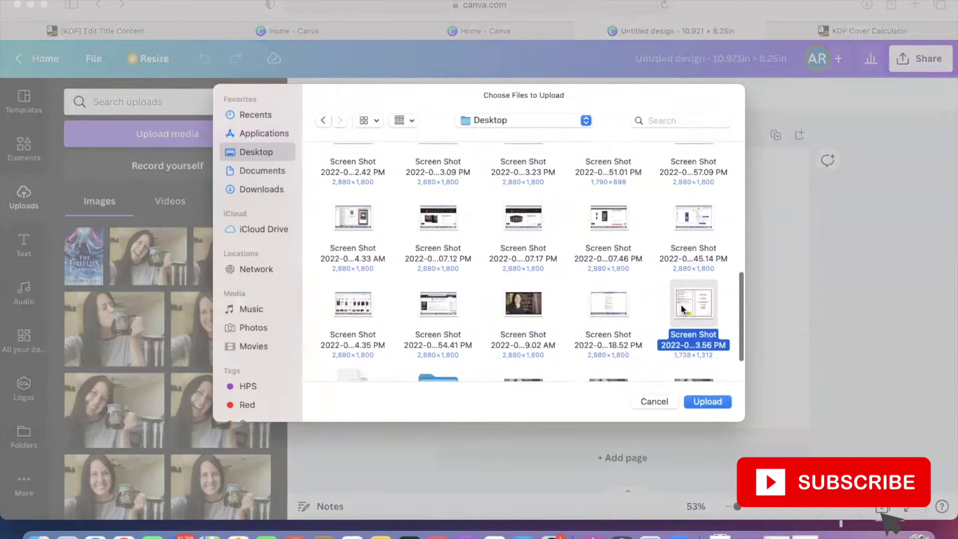
Step: Look through the Documents, Downloads, Desktop and home folders for the cropped template screenshot
{"action": "left_click", "coordinate": [261, 171]}
{"action": "scroll", "coordinate": [476, 248], "scroll_direction": "down", "scroll_amount": 3}
{"action": "scroll", "coordinate": [477, 248], "scroll_direction": "up", "scroll_amount": 3}
{"action": "left_click", "coordinate": [263, 189]}
{"action": "scroll", "coordinate": [425, 223], "scroll_direction": "down", "scroll_amount": 15}
{"action": "left_click", "coordinate": [259, 168]}
{"action": "left_click", "coordinate": [256, 152]}
{"action": "scroll", "coordinate": [432, 267], "scroll_direction": "down", "scroll_amount": 10}
{"action": "left_click", "coordinate": [524, 120]}
{"action": "left_click", "coordinate": [528, 269]}
{"action": "left_click", "coordinate": [323, 121]}
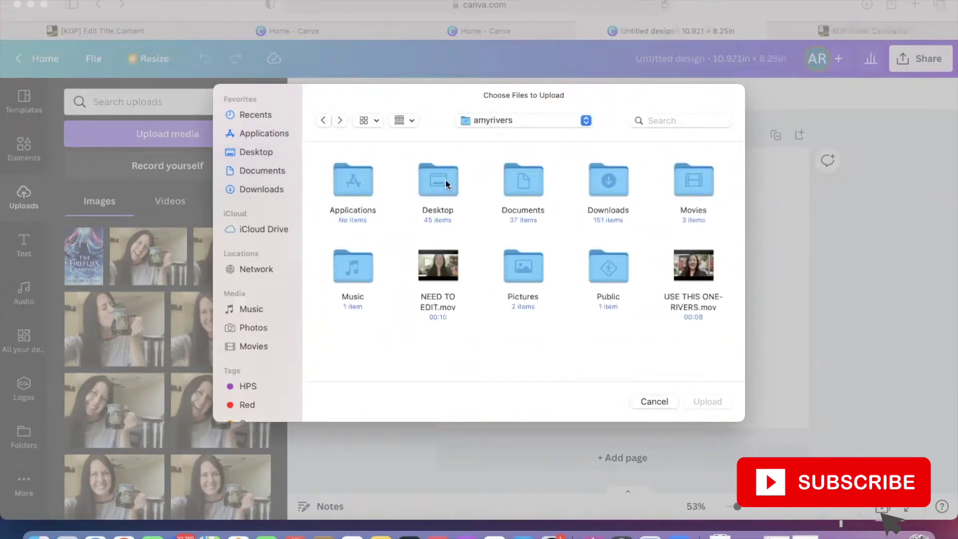
{"action": "left_click", "coordinate": [501, 121]}
{"action": "left_click", "coordinate": [498, 145]}
{"action": "left_click", "coordinate": [498, 121]}
{"action": "left_click", "coordinate": [496, 173]}
{"action": "left_click", "coordinate": [494, 121]}
{"action": "left_click", "coordinate": [494, 210]}
Step: Search the files for "screenshots" and upload the cropped template screenshot to the design's media
{"action": "left_click", "coordinate": [680, 119]}
{"action": "type", "text": "screenshots"}
{"action": "double_click", "coordinate": [504, 209]}
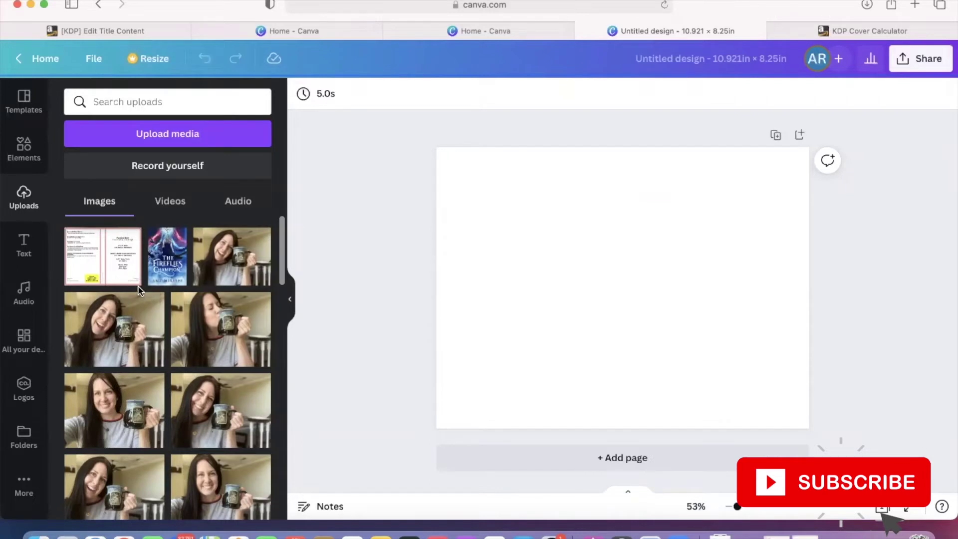
Step: Add The Fireflies Champion cover image to the page and enlarge it to fill the front-cover half at full page height
{"action": "left_click", "coordinate": [171, 264]}
{"action": "left_click_drag", "start_coordinate": [614, 252], "coordinate": [713, 262]}
{"action": "left_click_drag", "start_coordinate": [668, 222], "coordinate": [640, 139]}
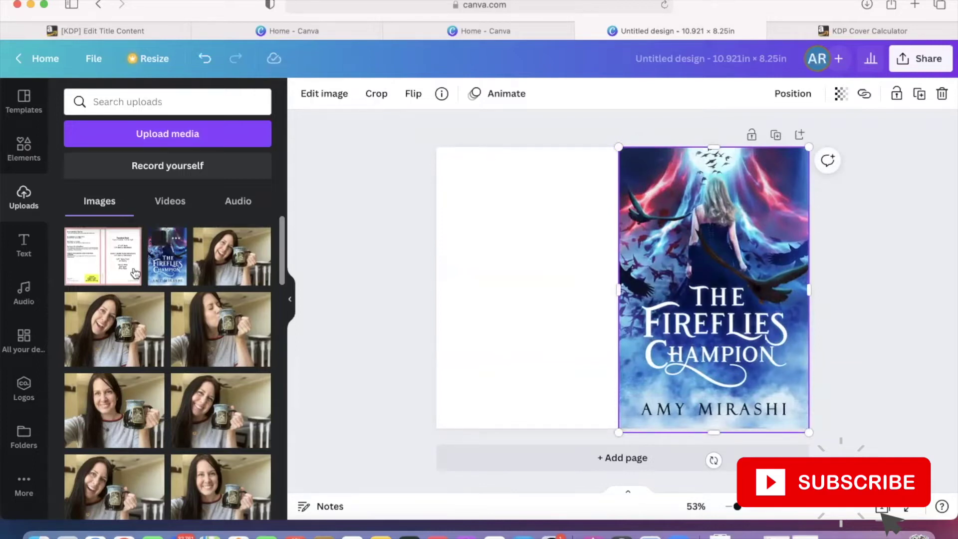
Step: Overlay the uploaded template screenshot across the entire page and set its transparency to 62
{"action": "left_click", "coordinate": [103, 256]}
{"action": "left_click_drag", "start_coordinate": [566, 261], "coordinate": [515, 223]}
{"action": "left_click_drag", "start_coordinate": [708, 352], "coordinate": [806, 428]}
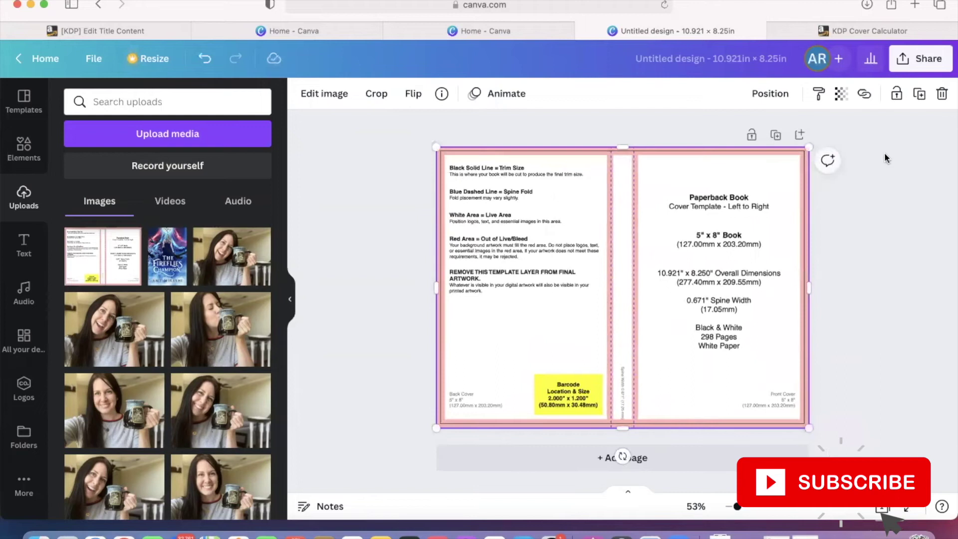
{"action": "left_click", "coordinate": [841, 93]}
{"action": "left_click_drag", "start_coordinate": [832, 149], "coordinate": [787, 152]}
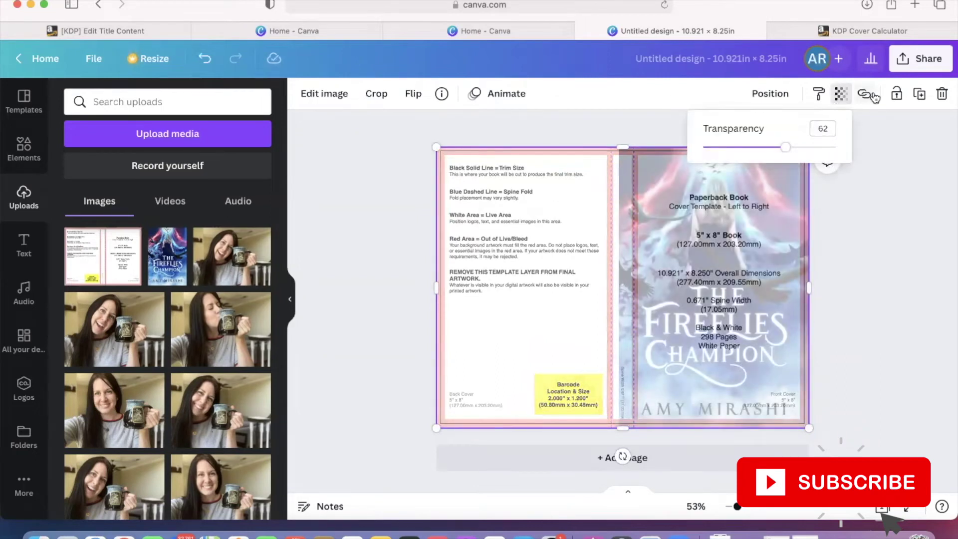
{"action": "left_click", "coordinate": [920, 96]}
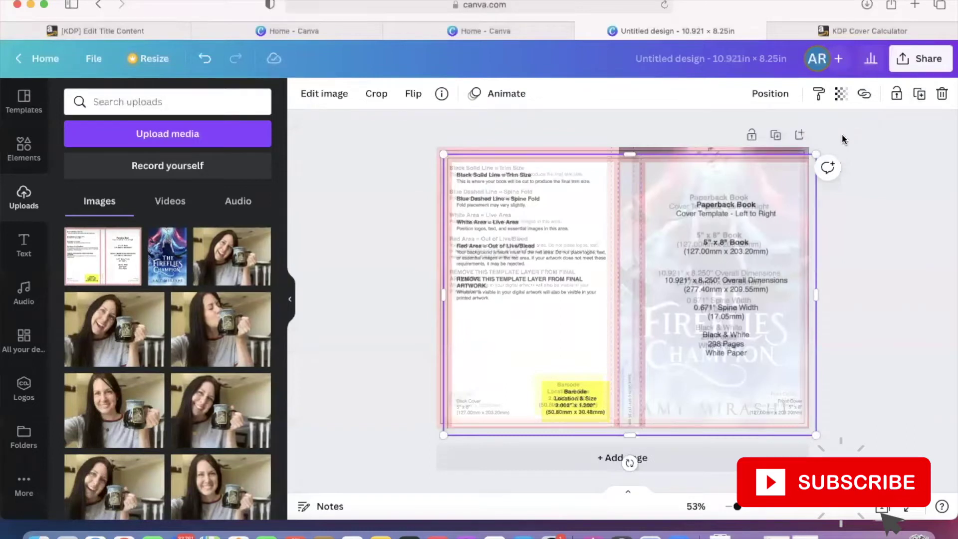
{"action": "left_click_drag", "start_coordinate": [782, 194], "coordinate": [765, 247]}
{"action": "key", "text": "Delete"}
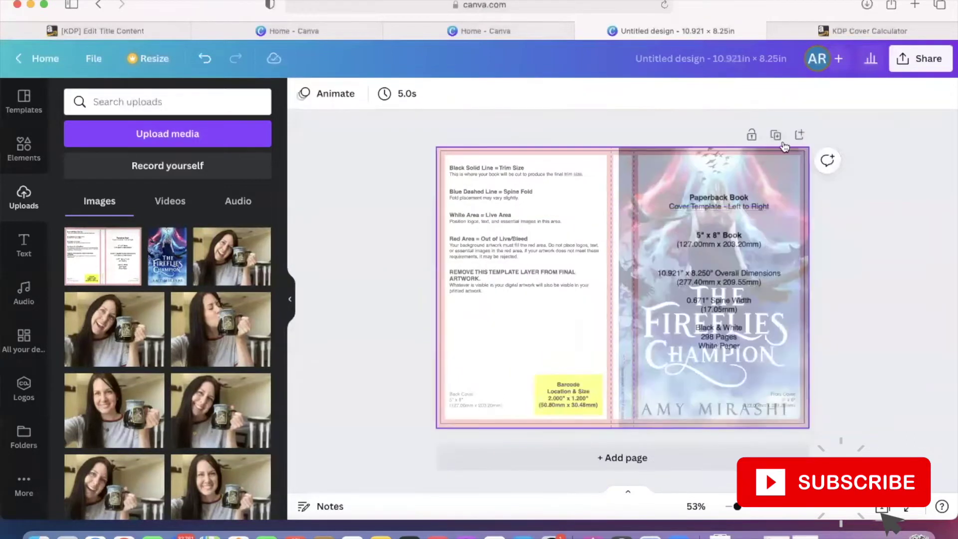
Step: Send the template overlay backward behind The Fireflies Champion cover image
{"action": "left_click", "coordinate": [532, 219]}
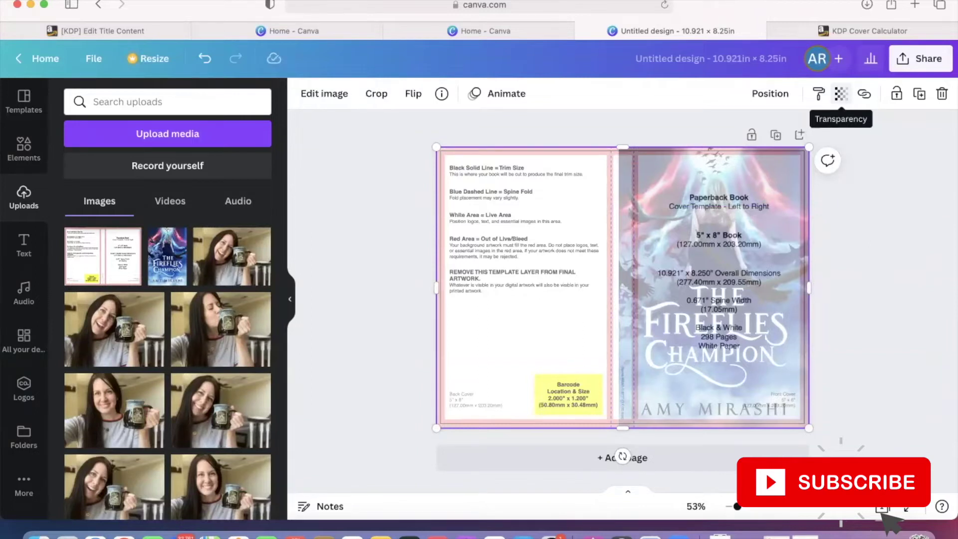
{"action": "left_click", "coordinate": [775, 97]}
{"action": "left_click", "coordinate": [721, 133]}
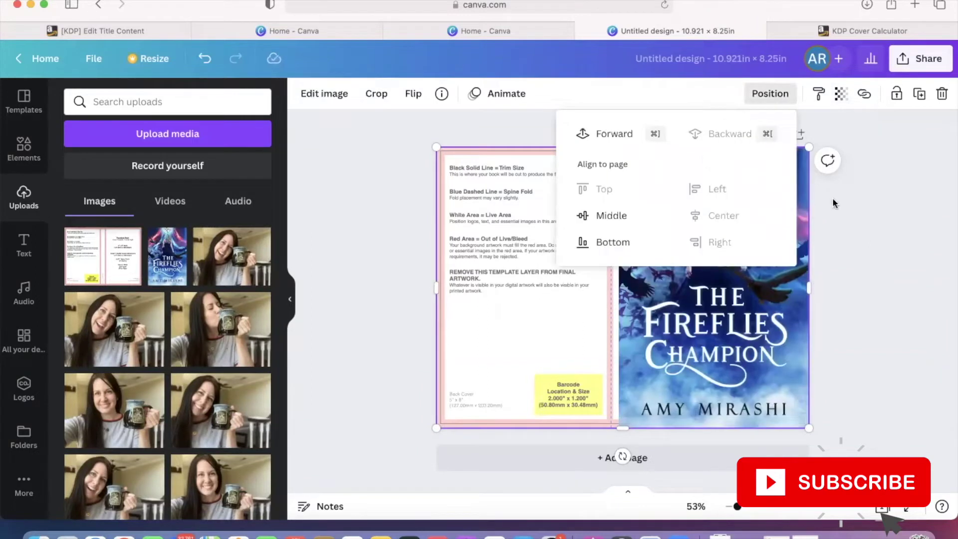
Step: Try to shrink and reposition the cover image to fit the template's front-cover area
{"action": "left_click", "coordinate": [768, 298]}
{"action": "left_click_drag", "start_coordinate": [619, 147], "coordinate": [646, 157]}
{"action": "left_click_drag", "start_coordinate": [684, 252], "coordinate": [676, 241]}
{"action": "left_click_drag", "start_coordinate": [622, 155], "coordinate": [637, 176]}
{"action": "left_click_drag", "start_coordinate": [669, 249], "coordinate": [668, 229]}
{"action": "left_click_drag", "start_coordinate": [636, 401], "coordinate": [627, 422]}
{"action": "mouse_move", "coordinate": [623, 286]}
{"action": "left_mouse_down"}
{"action": "mouse_move", "coordinate": [634, 285]}
{"action": "mouse_move", "coordinate": [626, 285]}
{"action": "left_mouse_up"}
{"action": "mouse_move", "coordinate": [622, 155]}
{"action": "left_mouse_down"}
{"action": "mouse_move", "coordinate": [653, 187]}
{"action": "mouse_move", "coordinate": [629, 161]}
{"action": "left_mouse_up"}
Step: Add a second copy of the cover image, send it backward, and position it over the front-cover area
{"action": "left_click", "coordinate": [167, 255]}
{"action": "left_click_drag", "start_coordinate": [631, 269], "coordinate": [739, 298]}
{"action": "left_click_drag", "start_coordinate": [659, 316], "coordinate": [628, 317]}
{"action": "left_click", "coordinate": [779, 96]}
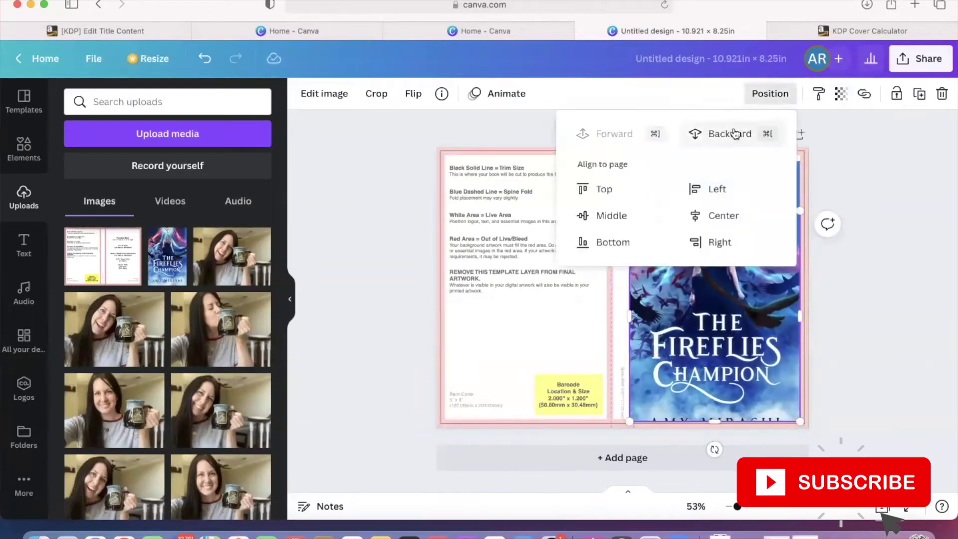
{"action": "left_click", "coordinate": [735, 133]}
{"action": "left_click_drag", "start_coordinate": [655, 384], "coordinate": [493, 334]}
{"action": "left_click_drag", "start_coordinate": [572, 371], "coordinate": [718, 338]}
{"action": "left_click_drag", "start_coordinate": [683, 221], "coordinate": [682, 164]}
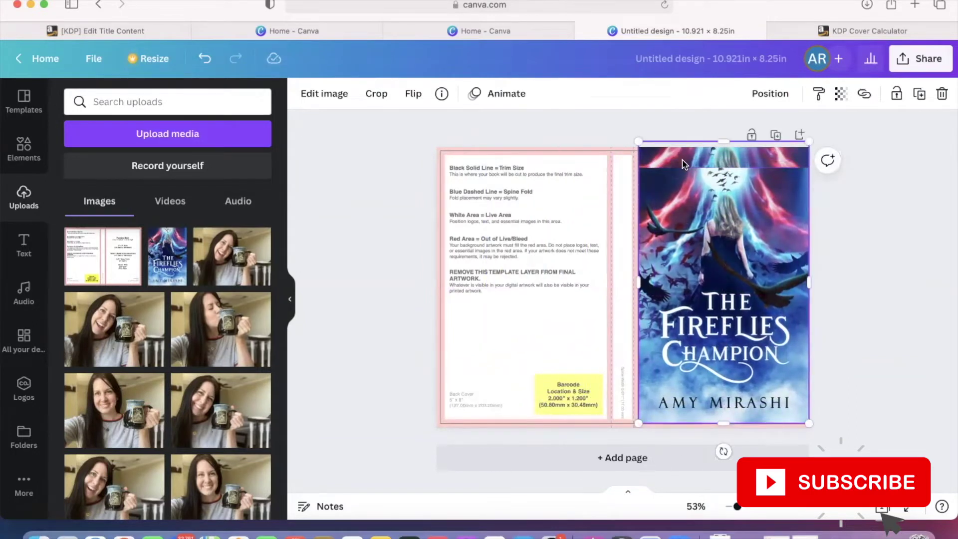
Step: Adjust the second cover copy's edges, and delete both copies of the cover image from the page
{"action": "left_click_drag", "start_coordinate": [723, 141], "coordinate": [720, 168]}
{"action": "left_click_drag", "start_coordinate": [638, 167], "coordinate": [629, 155]}
{"action": "left_click", "coordinate": [670, 182]}
{"action": "key", "text": "Delete"}
{"action": "left_click", "coordinate": [678, 198]}
{"action": "key", "text": "Delete"}
Step: Add The Fireflies Champion cover image again and enlarge it over the template's front-cover area
{"action": "left_click", "coordinate": [167, 256]}
{"action": "left_click_drag", "start_coordinate": [667, 262], "coordinate": [786, 306]}
{"action": "left_click_drag", "start_coordinate": [673, 223], "coordinate": [624, 148]}
{"action": "left_click_drag", "start_coordinate": [663, 175], "coordinate": [663, 172]}
Step: Adjust the cover image's transparency and fine-tune its size and placement on the front-cover half
{"action": "left_click", "coordinate": [841, 93]}
{"action": "left_click_drag", "start_coordinate": [823, 150], "coordinate": [797, 154]}
{"action": "left_click_drag", "start_coordinate": [622, 432], "coordinate": [635, 416]}
{"action": "left_click_drag", "start_coordinate": [678, 330], "coordinate": [673, 334]}
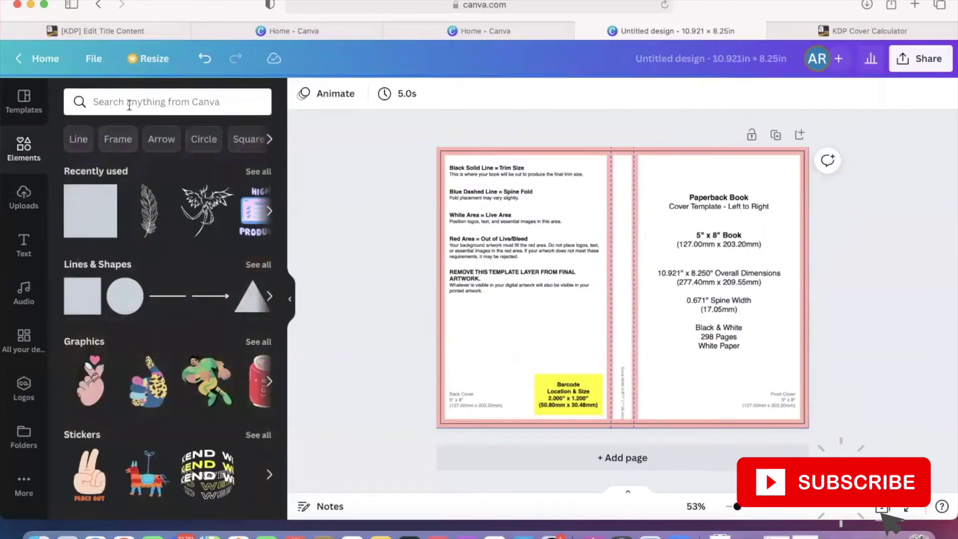
Step: Search the elements for "rectangle" and fit a rectangle between the template's spine fold lines at live-area height
{"action": "left_click", "coordinate": [128, 101]}
{"action": "type", "text": "rectangle"}
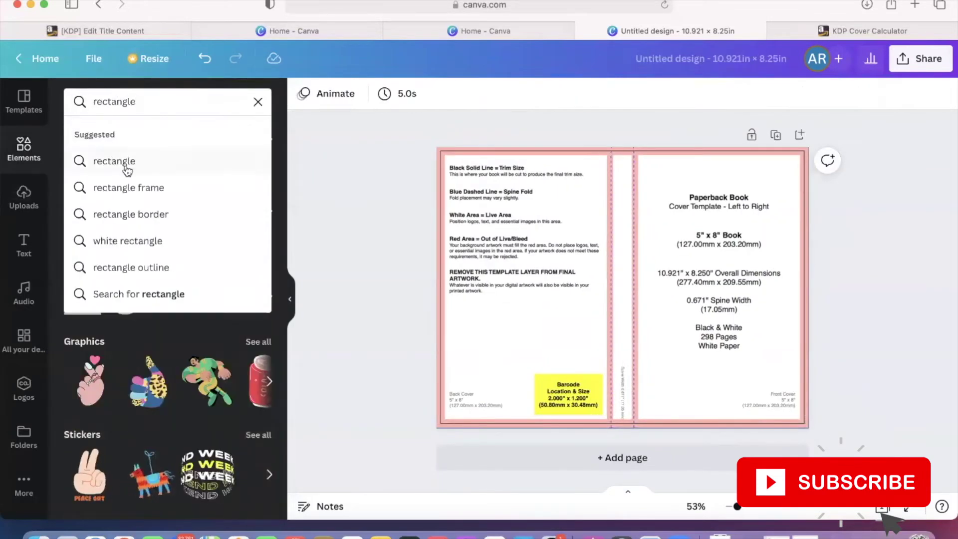
{"action": "left_click", "coordinate": [125, 162]}
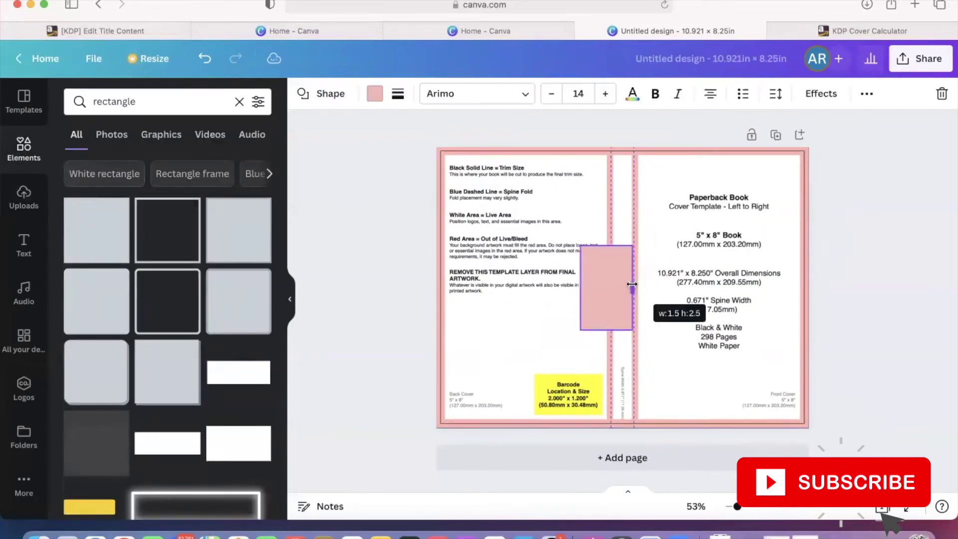
{"action": "left_click_drag", "start_coordinate": [632, 284], "coordinate": [613, 284]}
{"action": "left_click_drag", "start_coordinate": [613, 245], "coordinate": [613, 156]}
{"action": "left_click_drag", "start_coordinate": [613, 329], "coordinate": [612, 418]}
{"action": "left_click_drag", "start_coordinate": [611, 156], "coordinate": [610, 156]}
Step: Fill the spine rectangle with white
{"action": "left_click", "coordinate": [375, 94]}
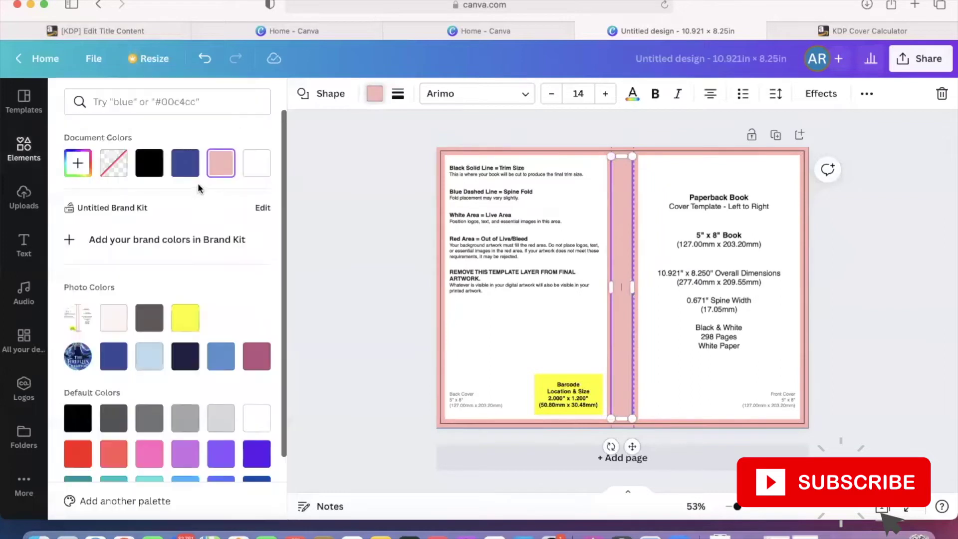
{"action": "left_click", "coordinate": [151, 359]}
{"action": "left_click", "coordinate": [256, 418]}
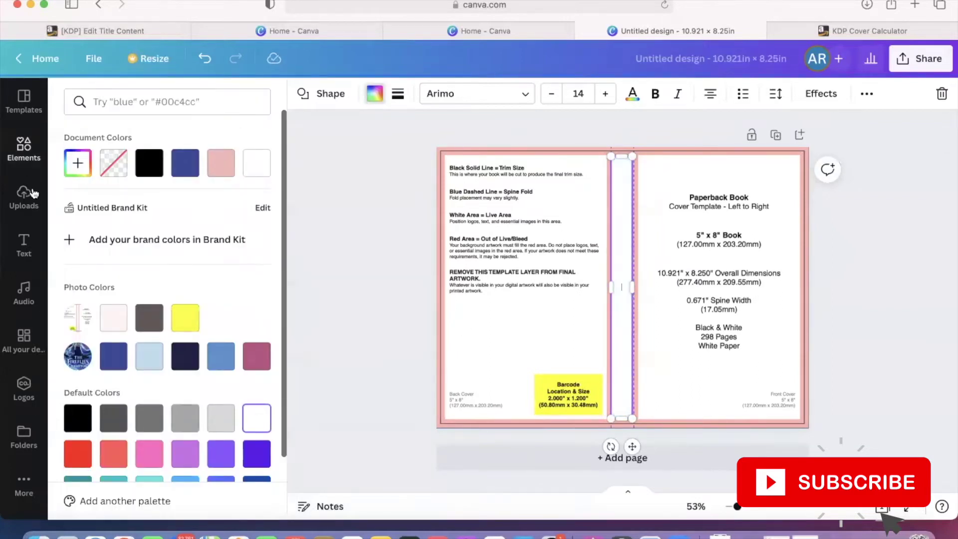
Step: Delete the template image and stretch the spine rectangle to match the front cover's height
{"action": "left_click", "coordinate": [25, 151]}
{"action": "left_click", "coordinate": [483, 238]}
{"action": "key", "text": "Delete"}
{"action": "left_click", "coordinate": [621, 309]}
{"action": "left_click_drag", "start_coordinate": [622, 418], "coordinate": [621, 423]}
{"action": "left_click_drag", "start_coordinate": [621, 156], "coordinate": [622, 152]}
Step: Search the elements for "stars" and enlarge the black starry-sky image to cover the entire page
{"action": "left_click", "coordinate": [524, 199]}
{"action": "left_click", "coordinate": [167, 101]}
{"action": "type", "text": "stars"}
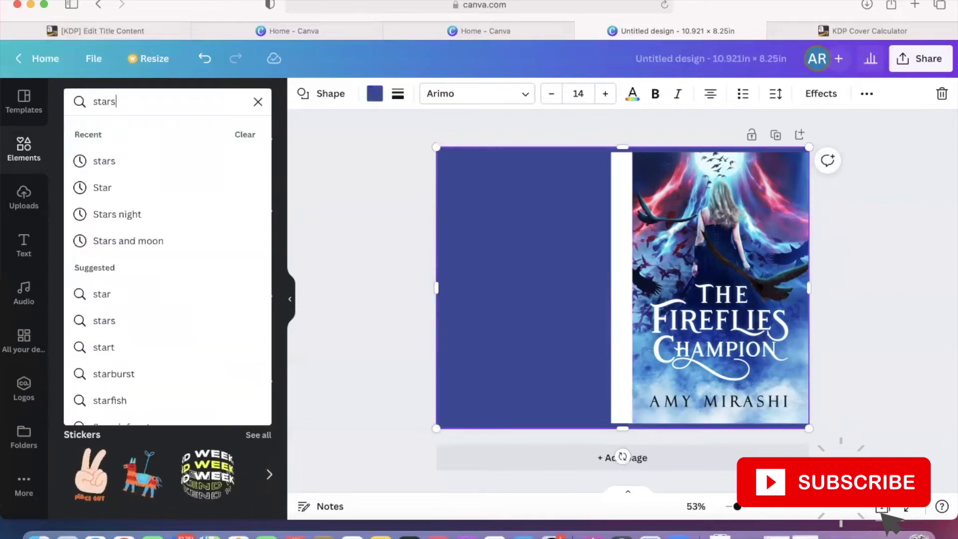
{"action": "key", "text": "Return"}
{"action": "left_click", "coordinate": [229, 285]}
{"action": "left_click_drag", "start_coordinate": [620, 154], "coordinate": [621, 148]}
{"action": "left_click_drag", "start_coordinate": [617, 201], "coordinate": [587, 202]}
{"action": "left_click_drag", "start_coordinate": [594, 393], "coordinate": [594, 430]}
{"action": "left_click_drag", "start_coordinate": [751, 286], "coordinate": [812, 289]}
Step: Send the starry-sky background backward behind the spine rectangle and the front cover
{"action": "left_click", "coordinate": [769, 93]}
{"action": "left_click", "coordinate": [728, 133]}
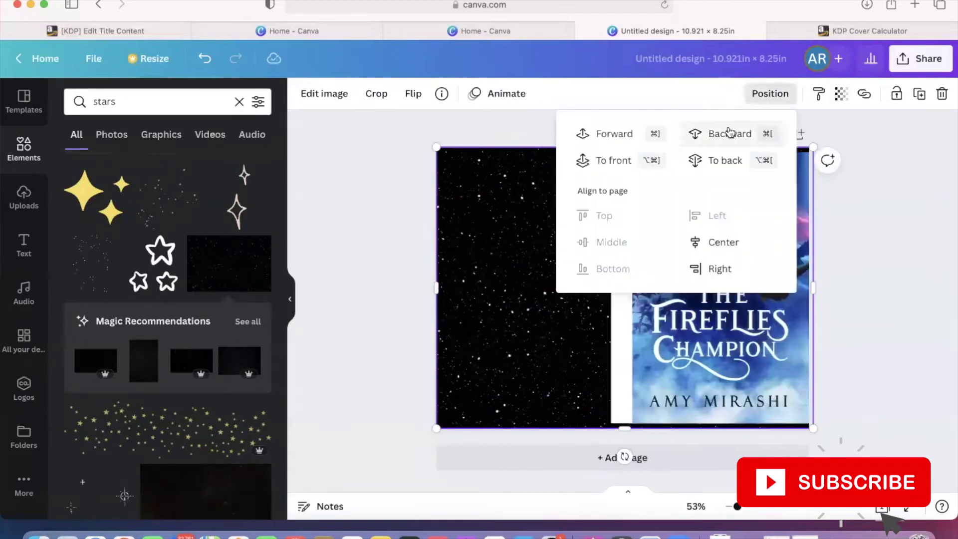
{"action": "left_click", "coordinate": [519, 210]}
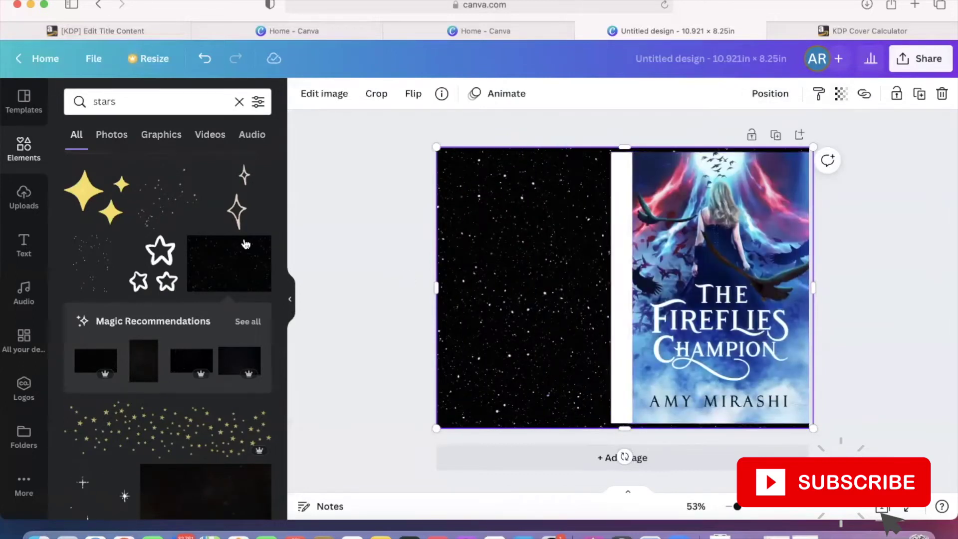
{"action": "left_click", "coordinate": [783, 125]}
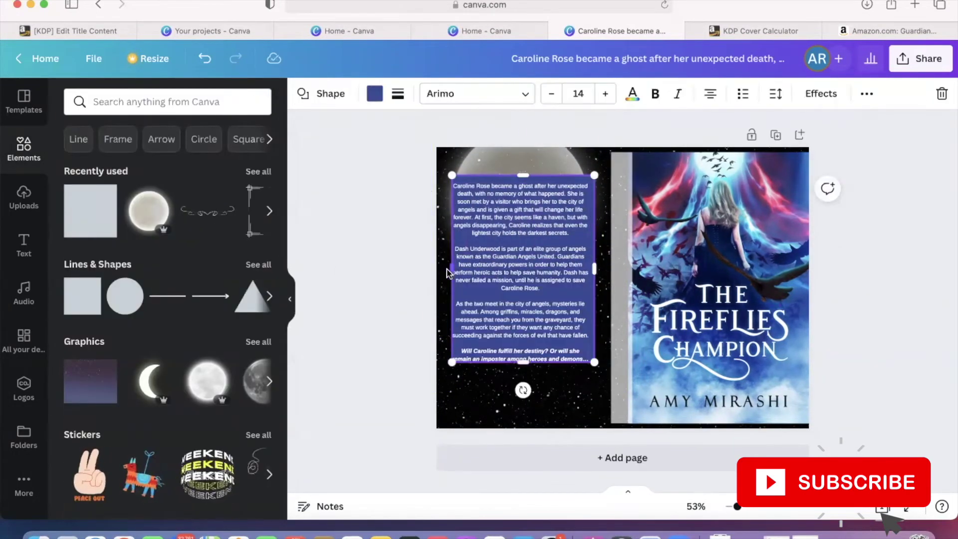
{"action": "left_click", "coordinate": [632, 285]}
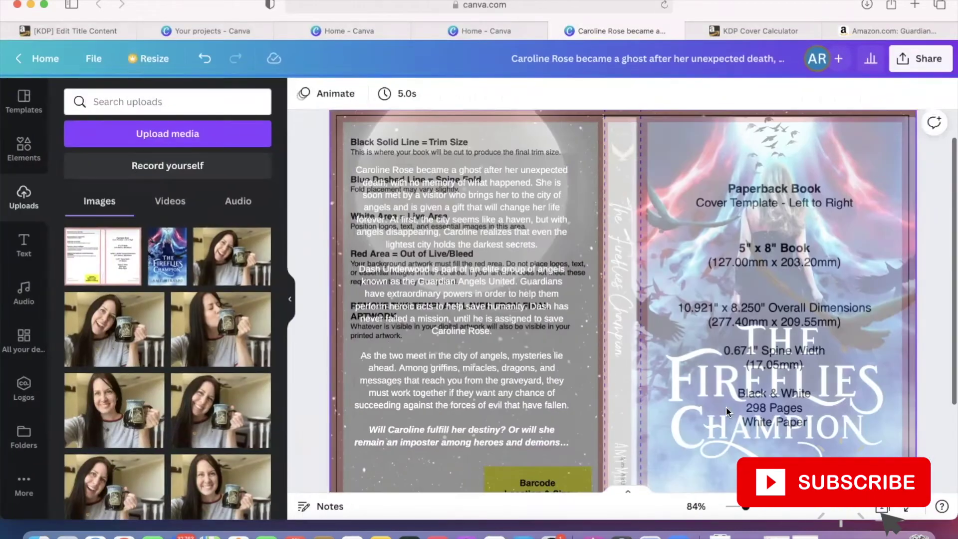
{"action": "left_click", "coordinate": [726, 412]}
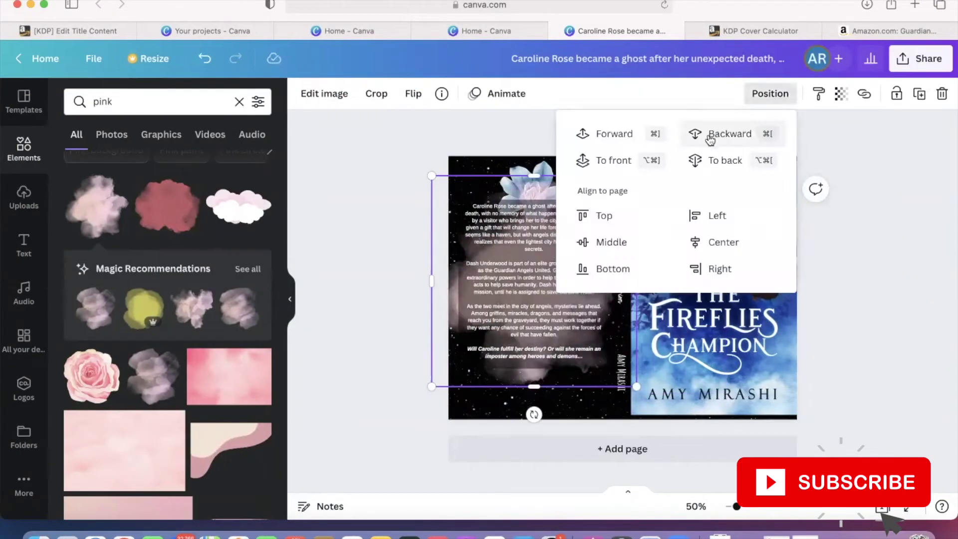
{"action": "left_click", "coordinate": [710, 137]}
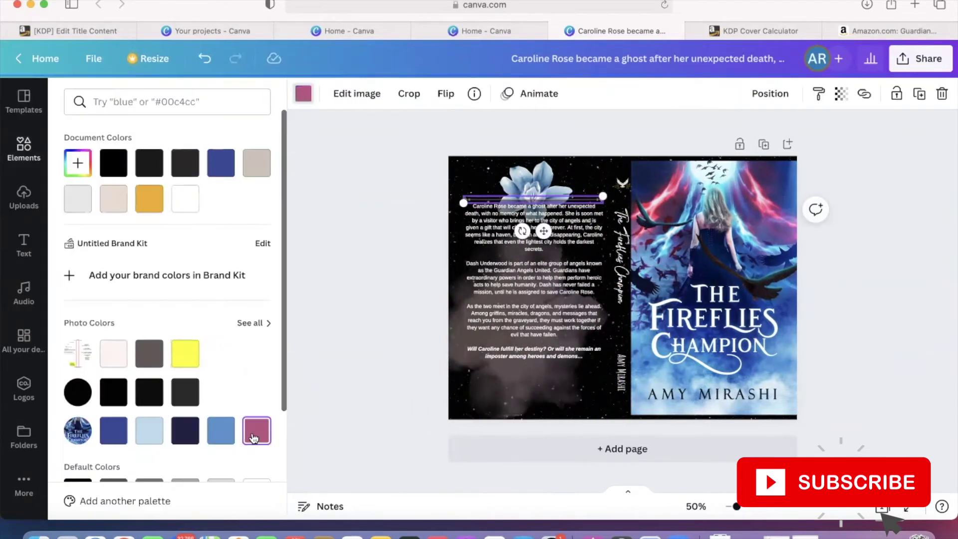
Step: Open the finished cover design, download it, and look over the exported file in Preview
{"action": "left_click", "coordinate": [220, 430]}
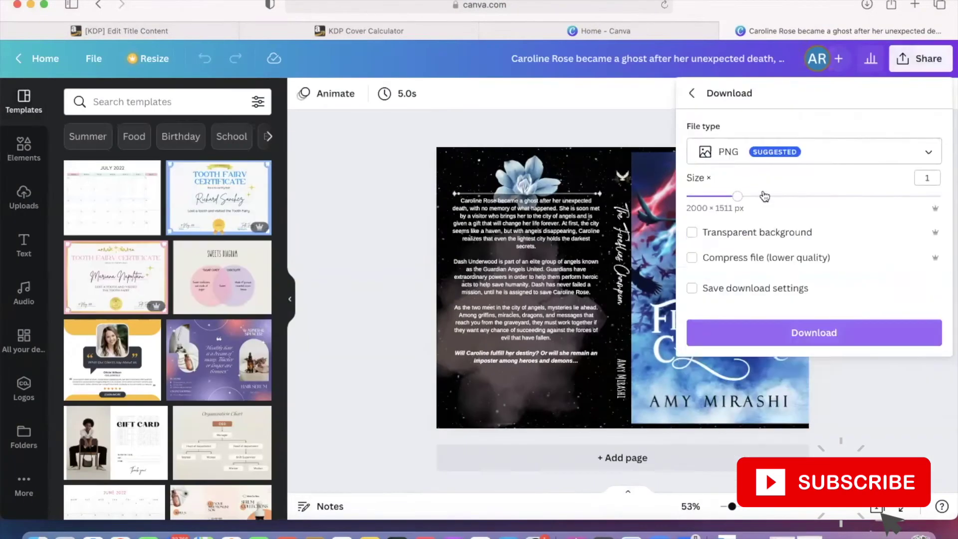
{"action": "left_click", "coordinate": [773, 151]}
{"action": "left_click", "coordinate": [761, 242]}
{"action": "left_click", "coordinate": [758, 329]}
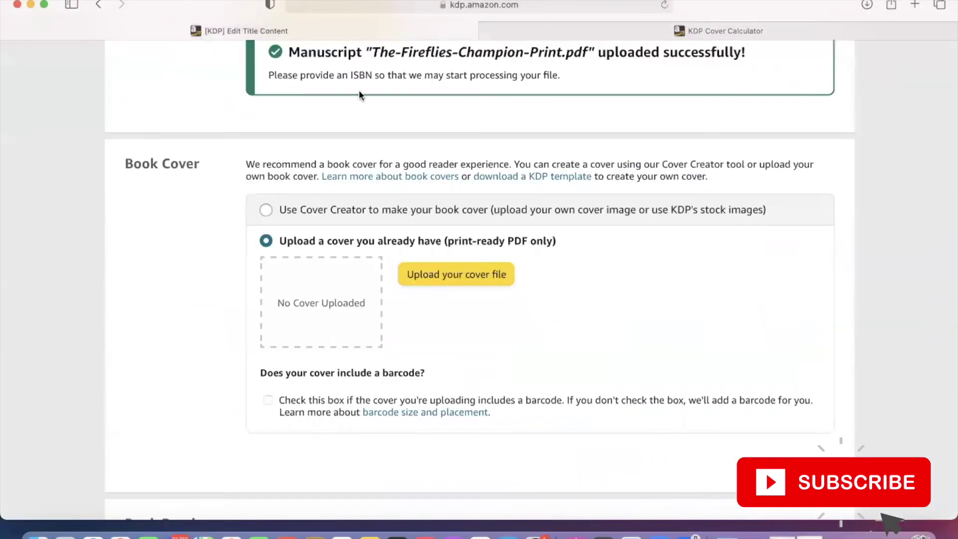
{"action": "left_click", "coordinate": [455, 274]}
{"action": "left_click", "coordinate": [262, 189]}
{"action": "scroll", "coordinate": [639, 283], "scroll_direction": "up", "scroll_amount": 10}
{"action": "scroll", "coordinate": [642, 289], "scroll_direction": "up", "scroll_amount": 5}
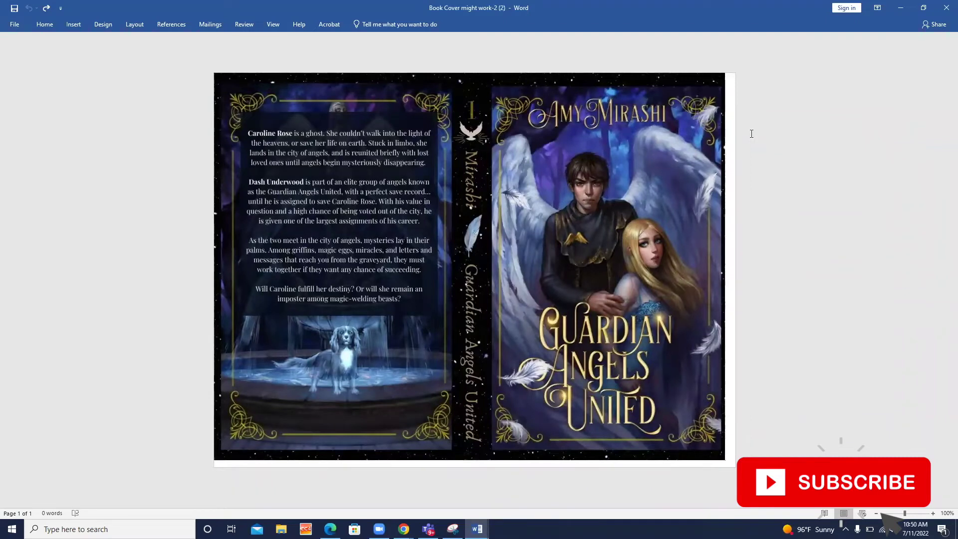
Step: Switch to Word and set the cover document's custom paper size to 10.921" wide by 8.25" high for the whole document
{"action": "left_click", "coordinate": [134, 28]}
{"action": "left_click", "coordinate": [69, 53]}
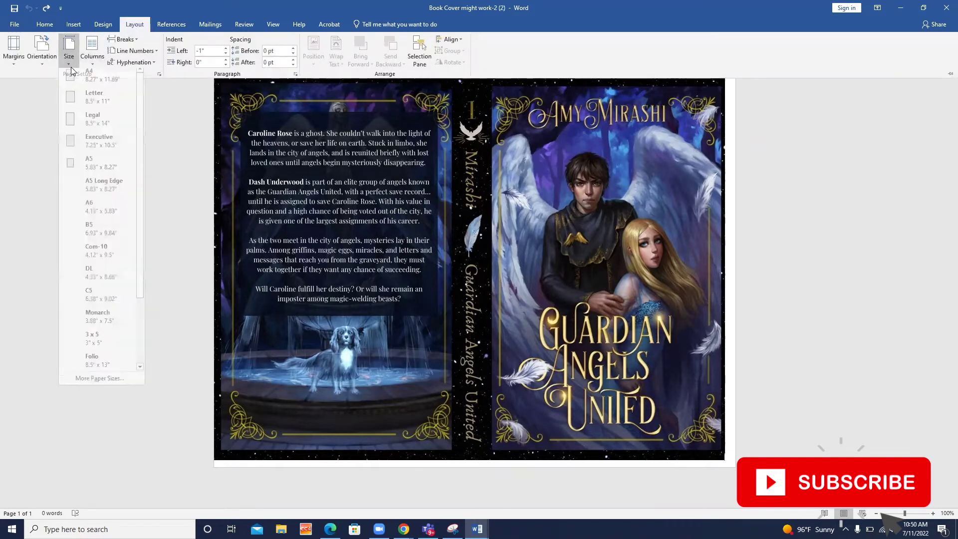
{"action": "left_click", "coordinate": [87, 385]}
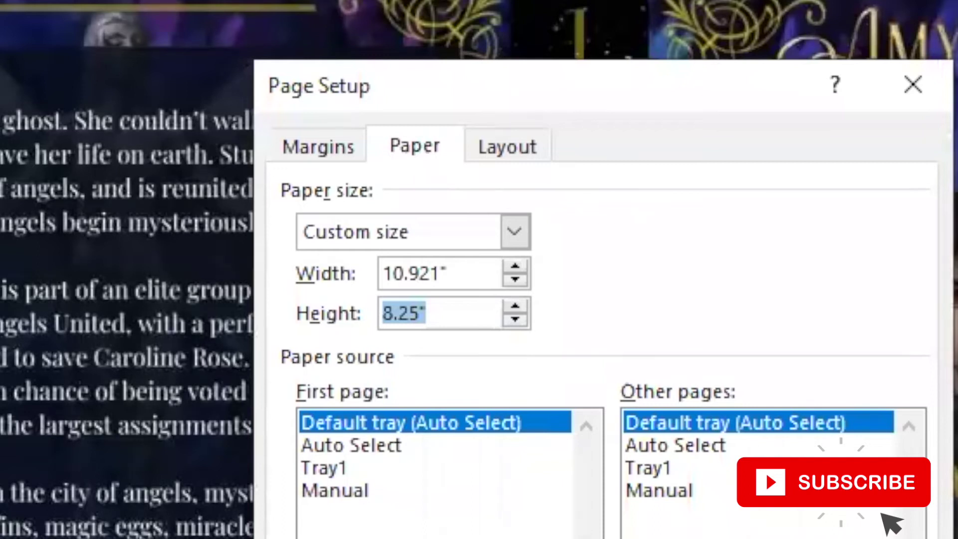
{"action": "key", "text": "Return"}
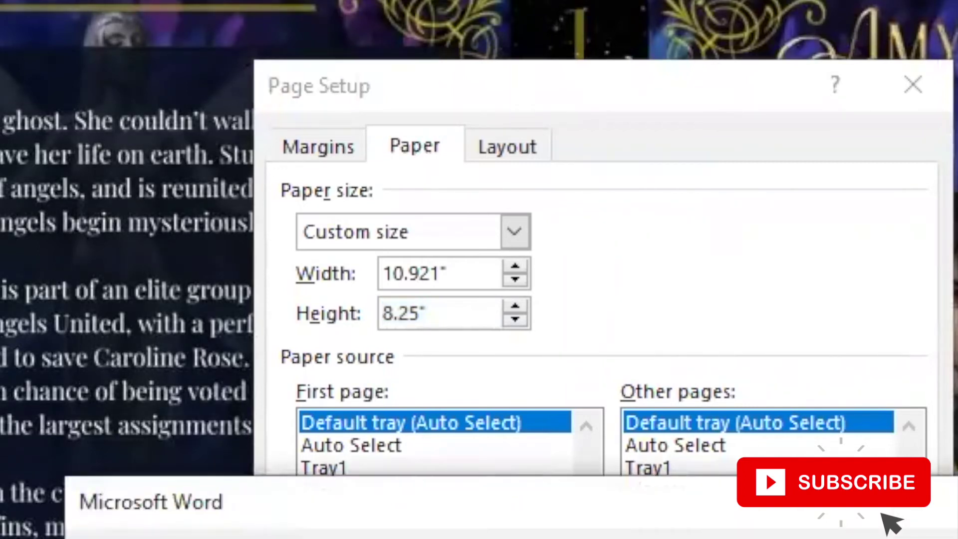
{"action": "left_click", "coordinate": [469, 299]}
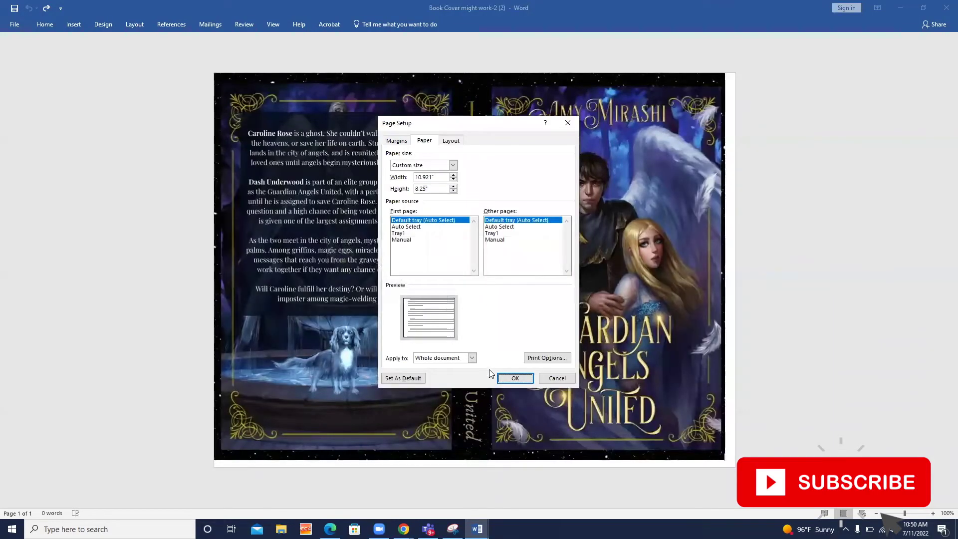
{"action": "left_click", "coordinate": [508, 378]}
Step: Enlarge the Guardian Angels United cover picture to the full width of the page
{"action": "left_click", "coordinate": [570, 336]}
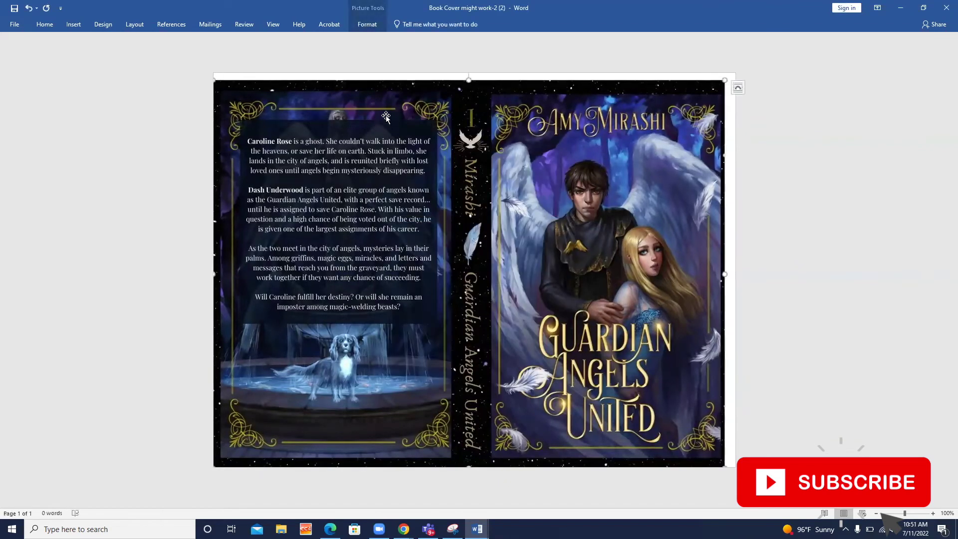
{"action": "double_click", "coordinate": [343, 172]}
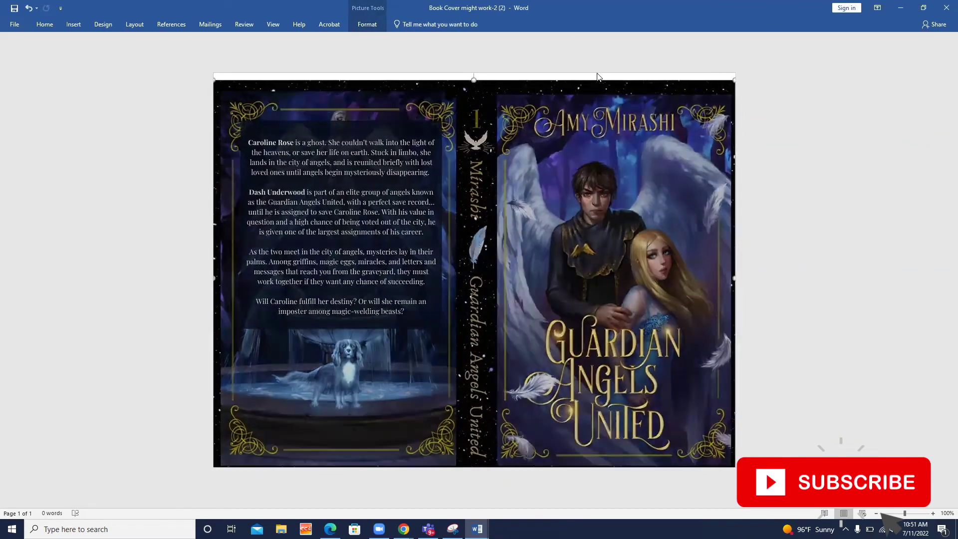
{"action": "double_click", "coordinate": [414, 148]}
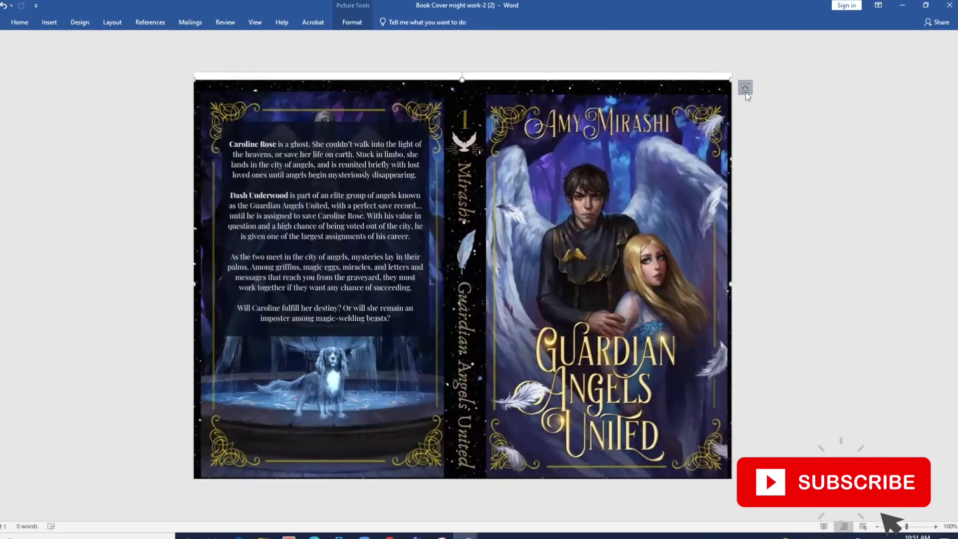
Step: Set the cover picture's text wrapping to Behind Text and position it to fill the page
{"action": "left_click", "coordinate": [747, 89]}
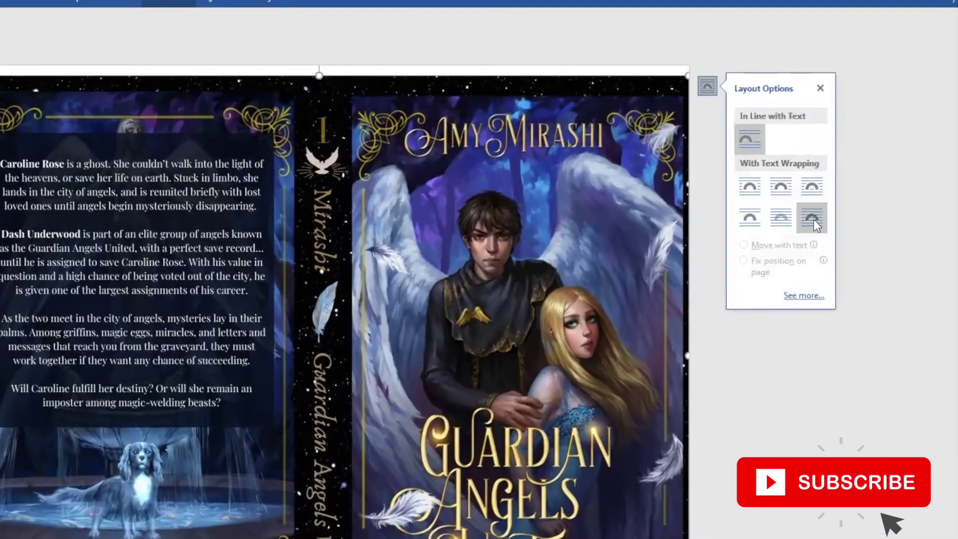
{"action": "left_click", "coordinate": [818, 198]}
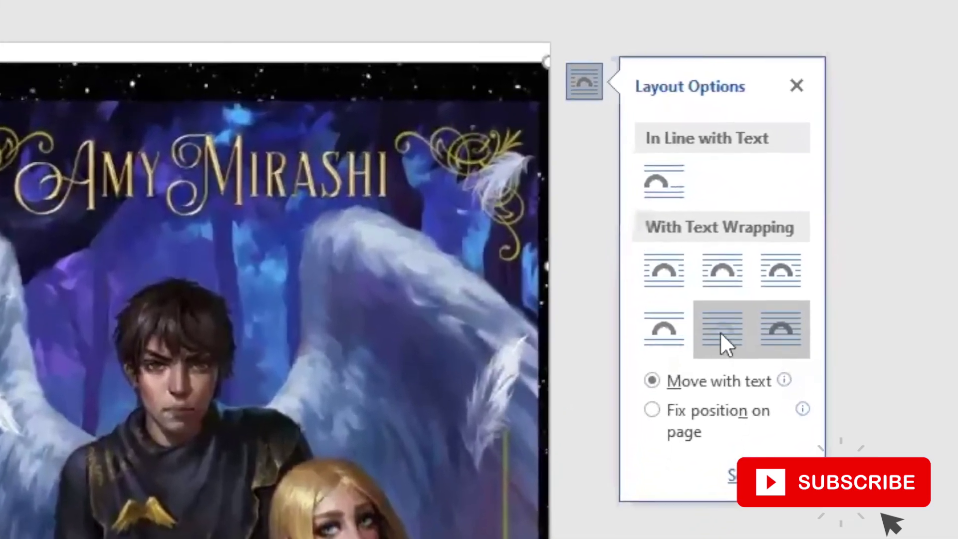
{"action": "left_click", "coordinate": [763, 251]}
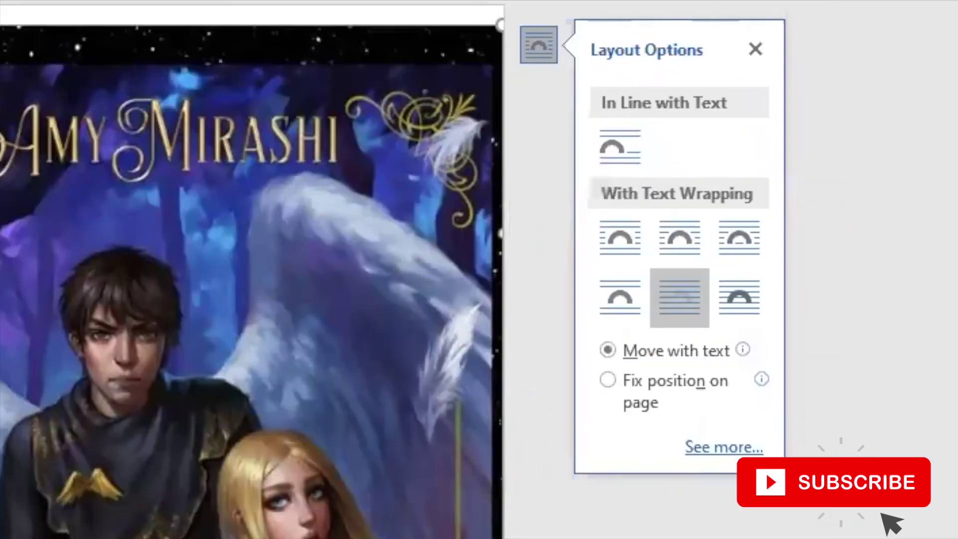
{"action": "mouse_move", "coordinate": [629, 414]}
{"action": "left_mouse_down"}
{"action": "mouse_move", "coordinate": [634, 421]}
{"action": "mouse_move", "coordinate": [632, 389]}
{"action": "mouse_move", "coordinate": [629, 397]}
{"action": "left_mouse_up"}
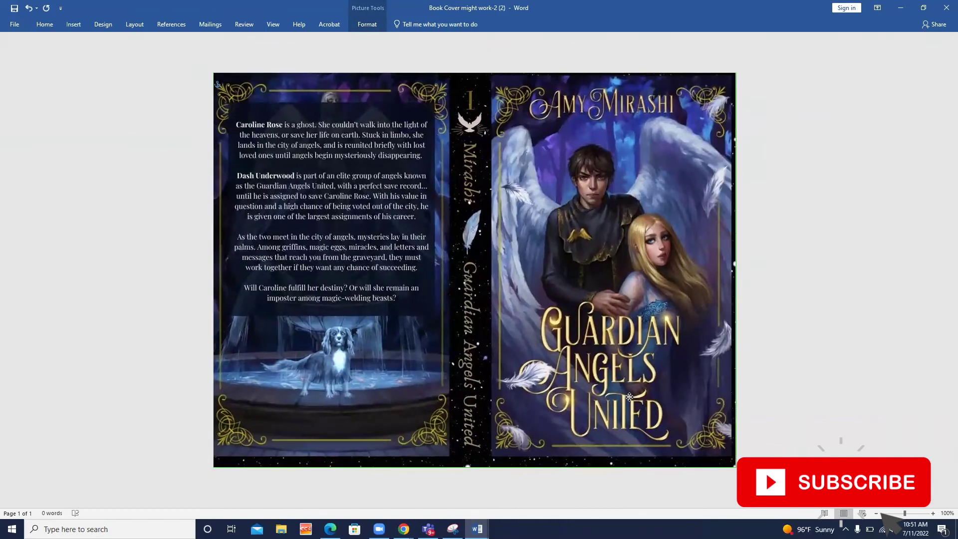
{"action": "left_click", "coordinate": [847, 311]}
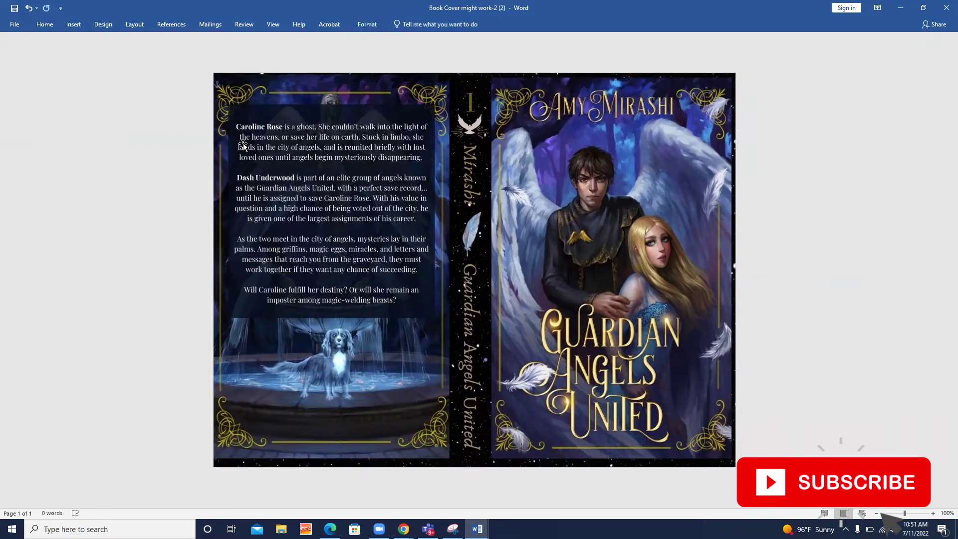
Step: Replace the cover picture with the "Untitled design" image file from the Downloads folder
{"action": "right_click", "coordinate": [359, 165]}
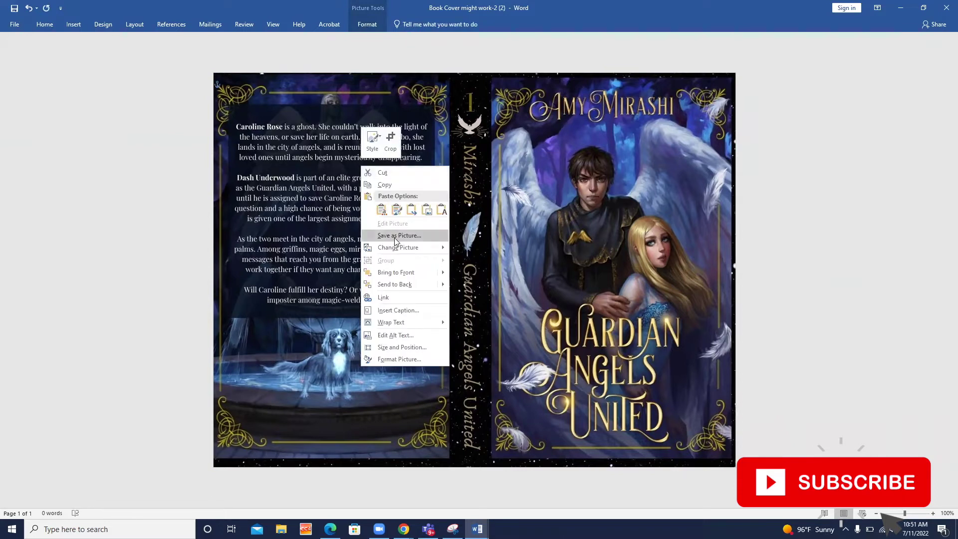
{"action": "mouse_move", "coordinate": [394, 245]}
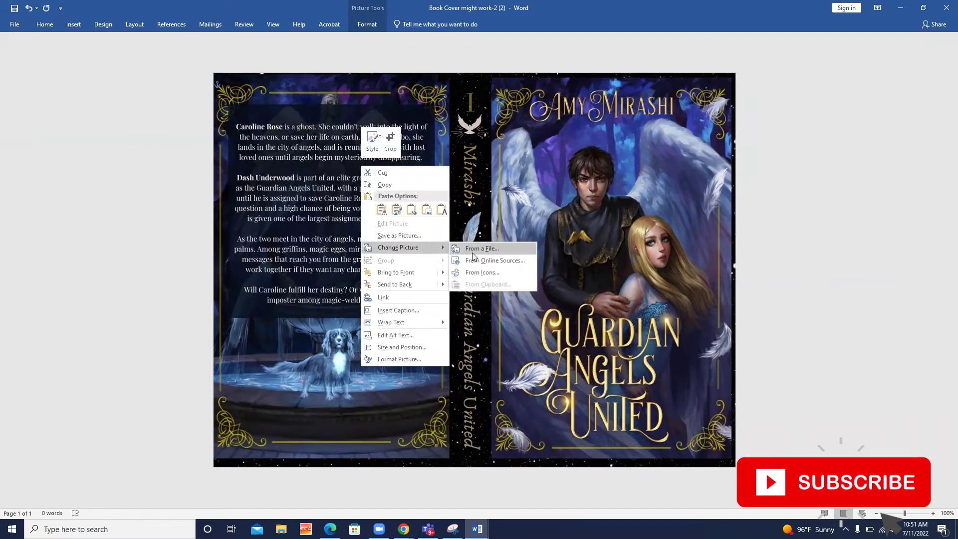
{"action": "left_click", "coordinate": [472, 251]}
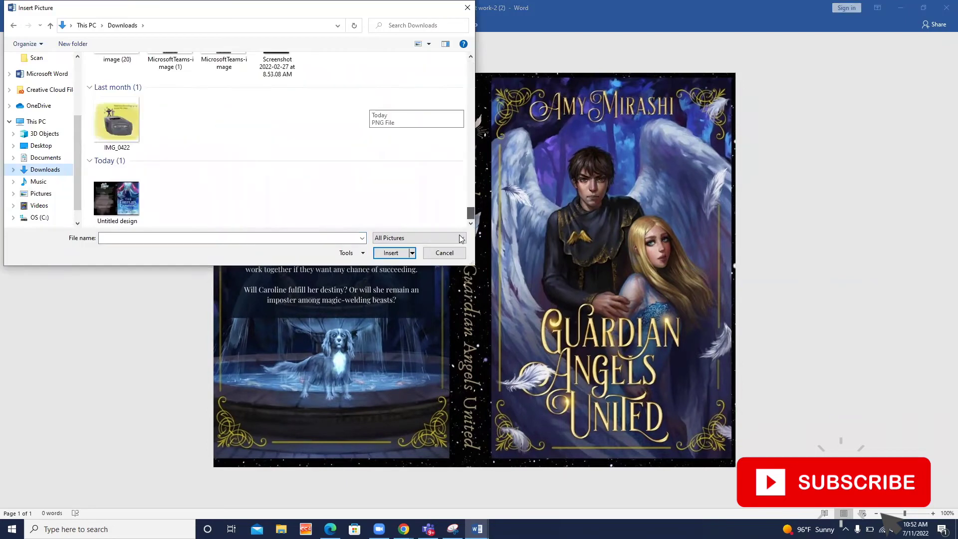
{"action": "double_click", "coordinate": [112, 196]}
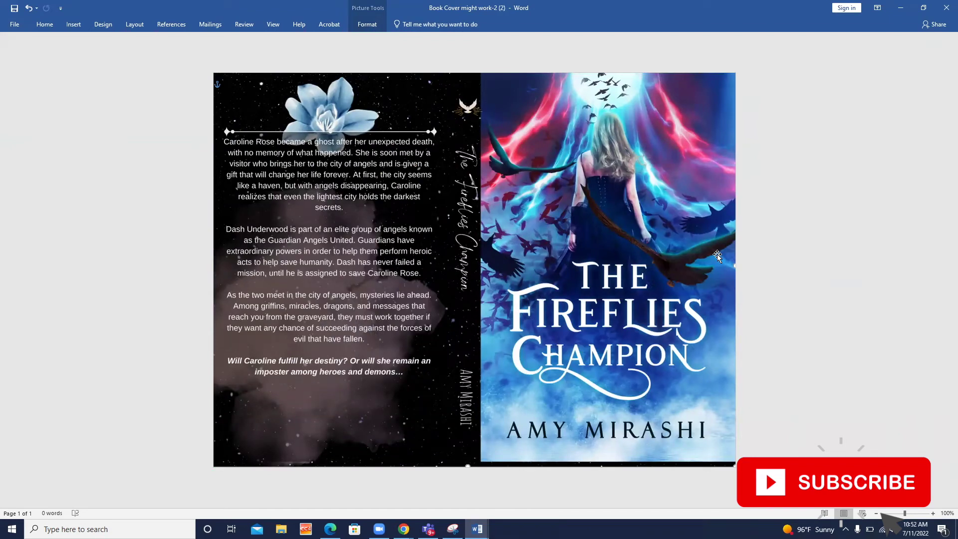
{"action": "left_click", "coordinate": [903, 289]}
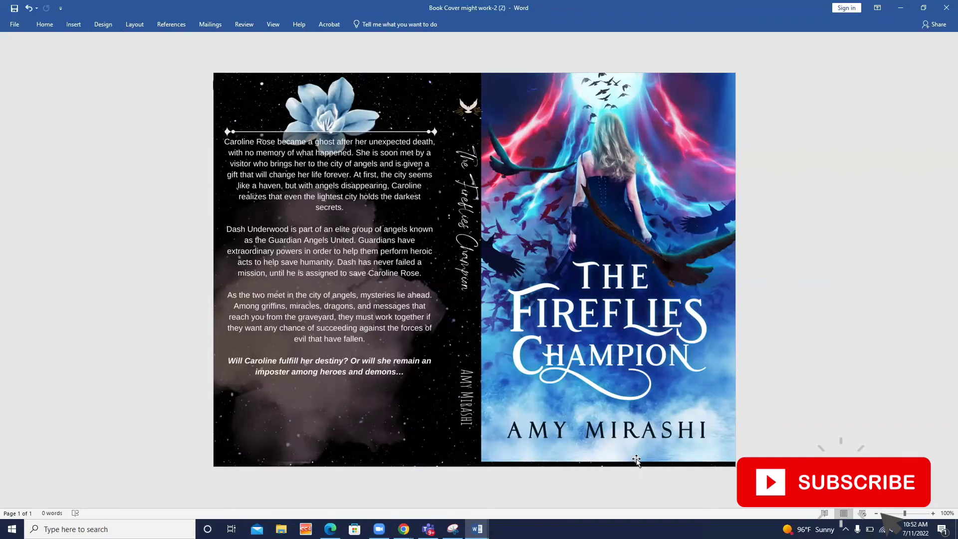
Step: Reposition and stretch The Fireflies Champion cover picture so it fills the page to its upper and lower edges
{"action": "left_click", "coordinate": [542, 371]}
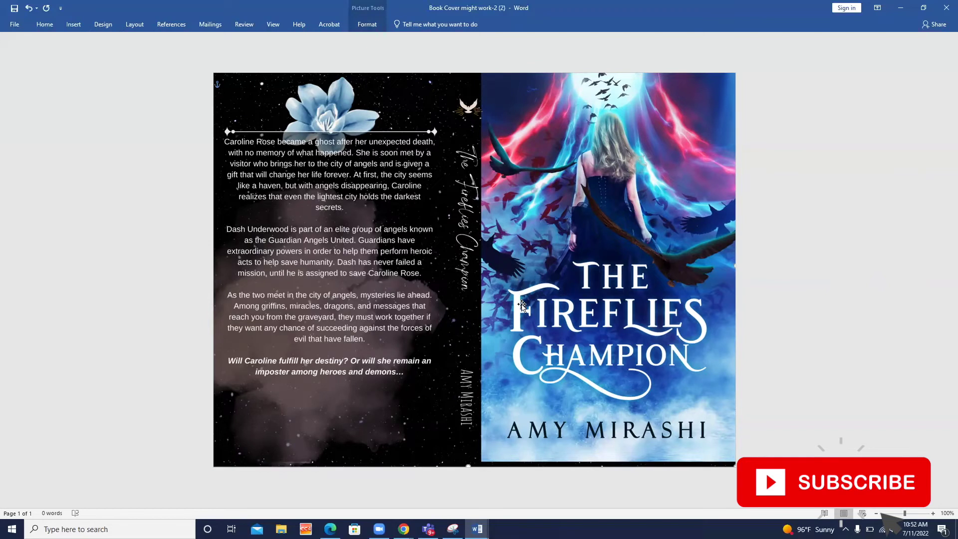
{"action": "mouse_move", "coordinate": [515, 253]}
{"action": "left_mouse_down"}
{"action": "mouse_move", "coordinate": [518, 271]}
{"action": "mouse_move", "coordinate": [516, 248]}
{"action": "left_mouse_up"}
{"action": "mouse_move", "coordinate": [514, 212]}
{"action": "left_mouse_down"}
{"action": "mouse_move", "coordinate": [513, 224]}
{"action": "mouse_move", "coordinate": [508, 207]}
{"action": "left_mouse_up"}
{"action": "left_click_drag", "start_coordinate": [227, 391], "coordinate": [228, 374]}
{"action": "left_click_drag", "start_coordinate": [468, 454], "coordinate": [467, 487]}
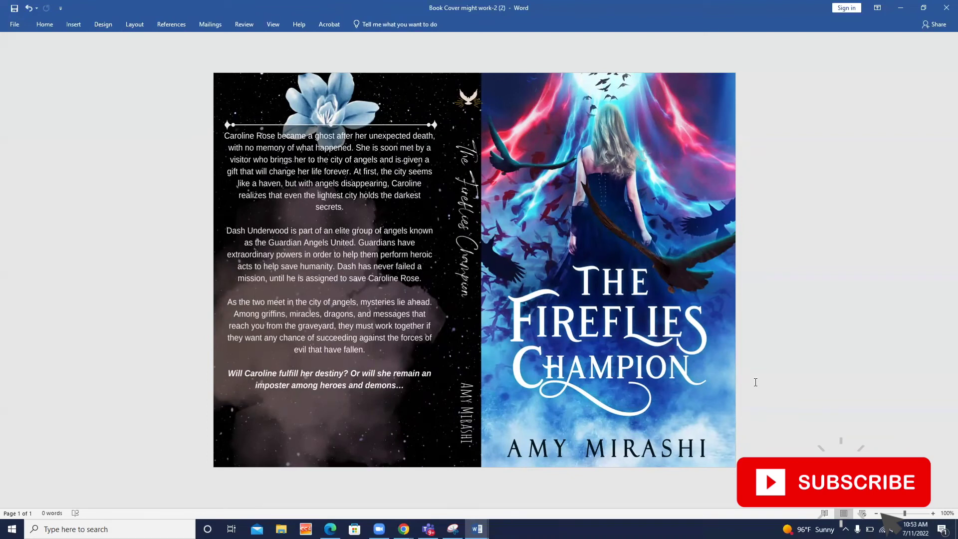
Step: Save the cover document as an Adobe PDF
{"action": "left_click", "coordinate": [20, 28]}
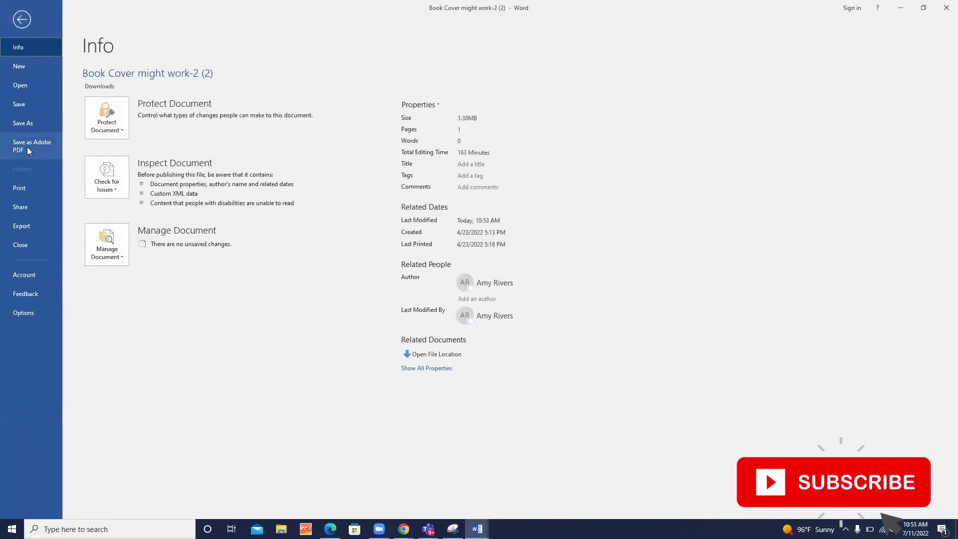